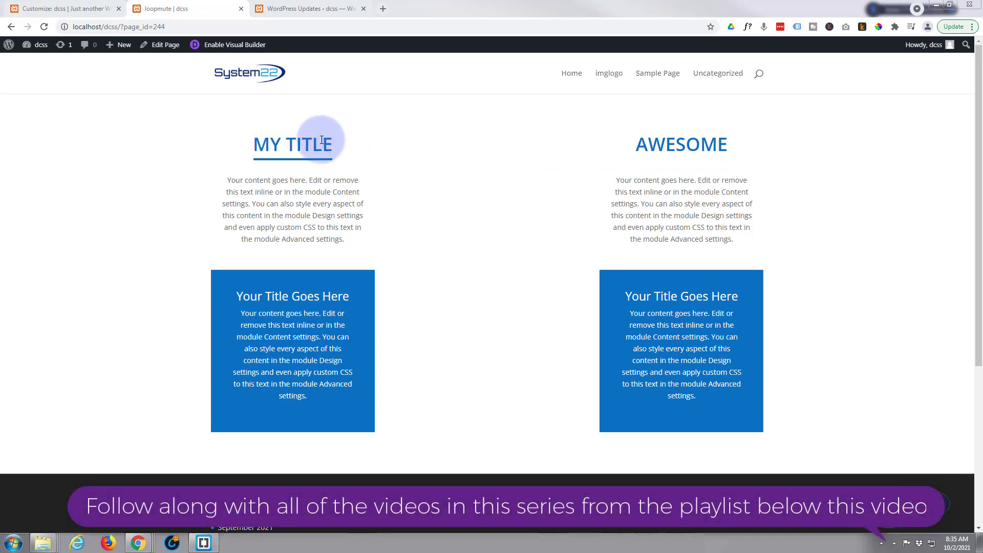
Step: Enable the Visual Builder and add a Text module to the empty middle column
click(229, 45)
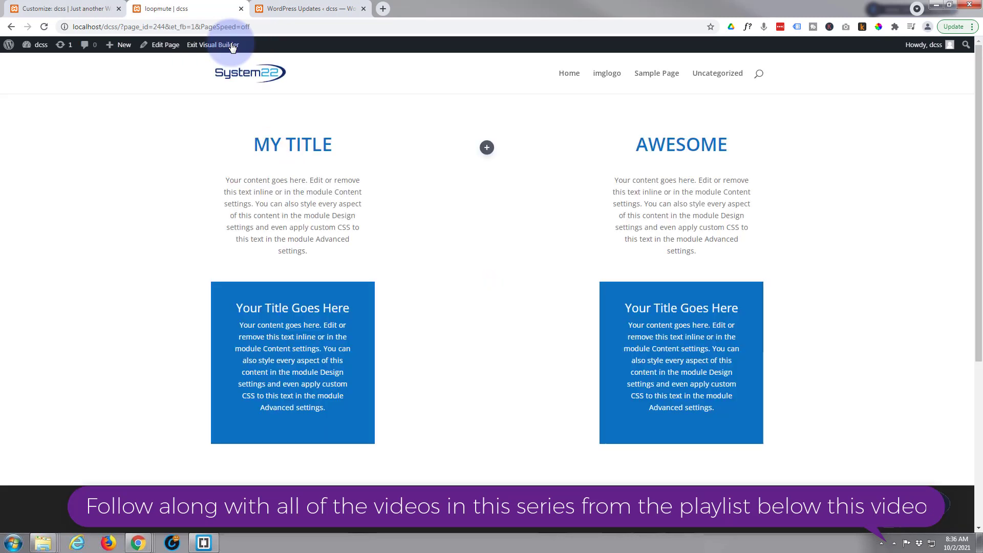
click(488, 149)
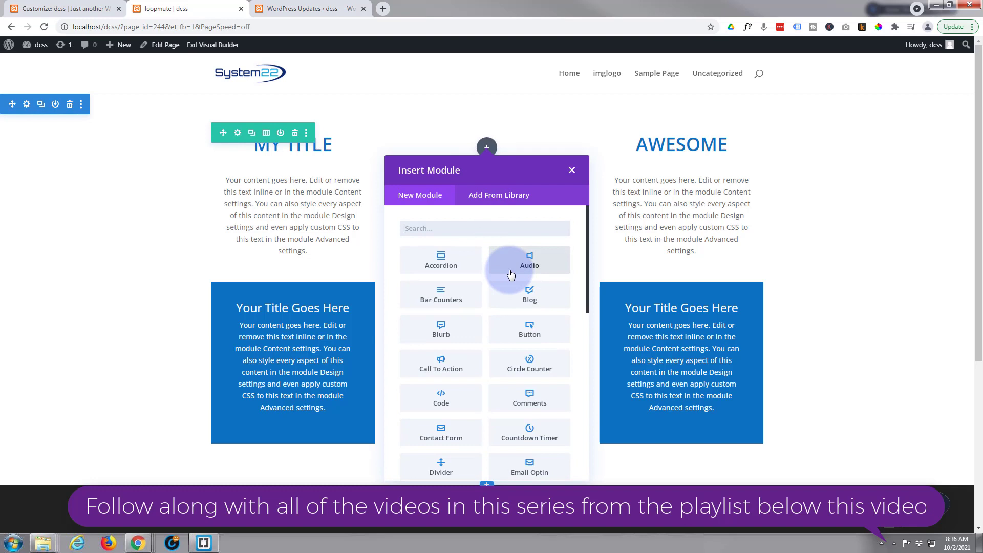
scroll(512, 275, down, 8)
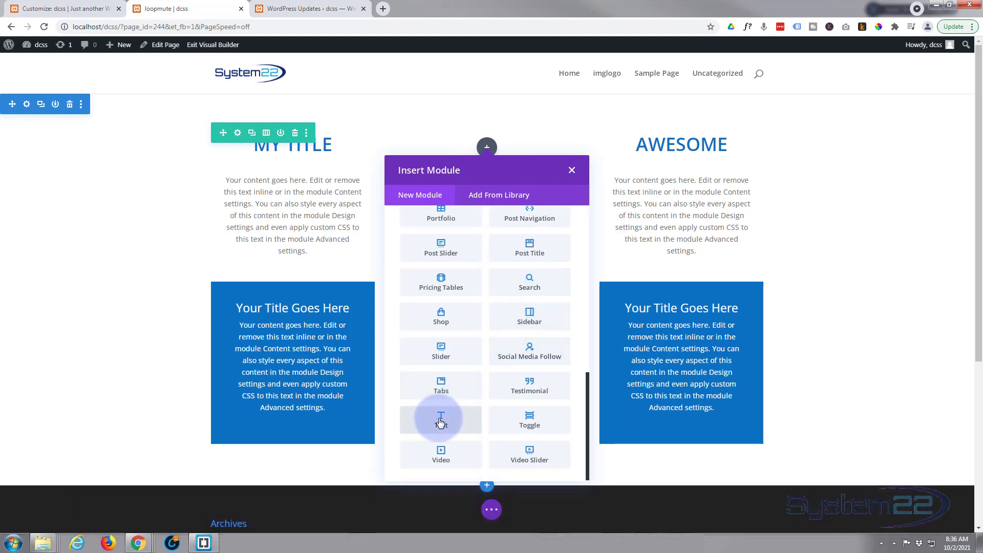
drag(444, 420, 451, 420)
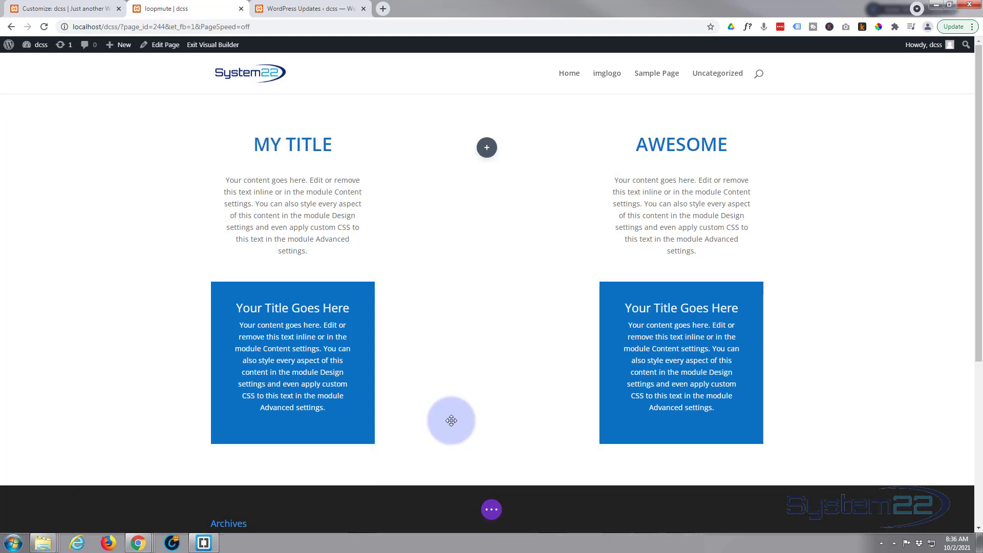
Step: Replace the placeholder paragraph with the word 'Fantastic' and format it as Heading 2
scroll(261, 238, down, 2)
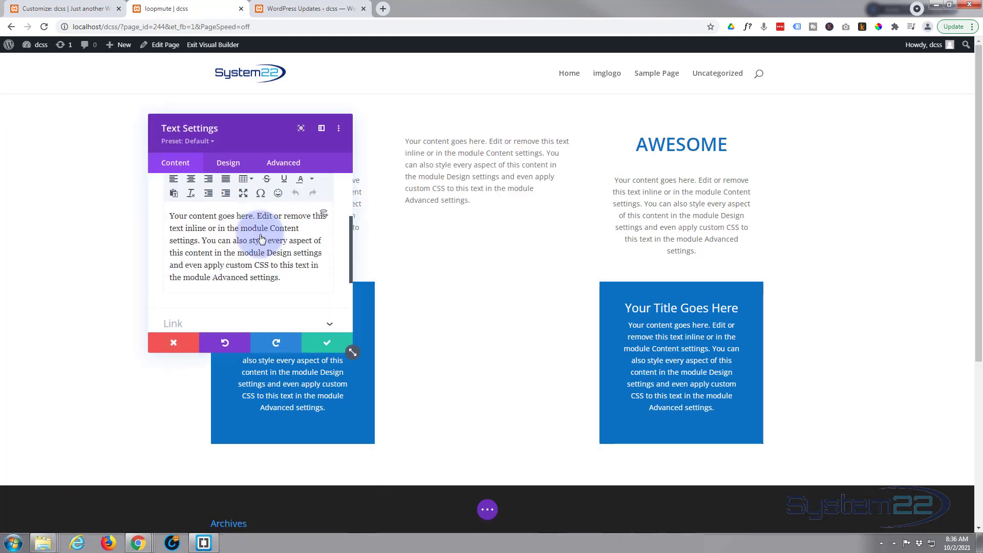
drag(323, 279, 113, 218)
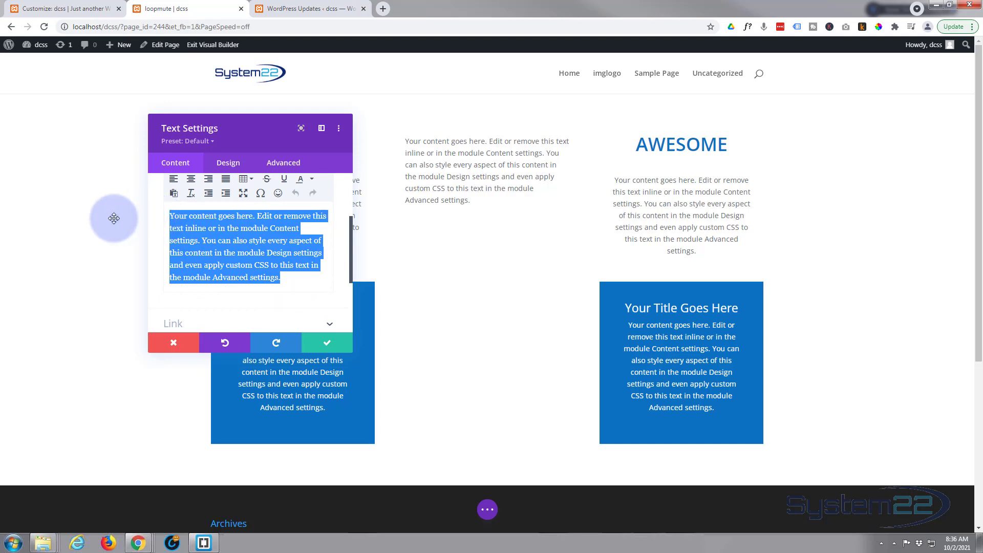
text(Fanta)
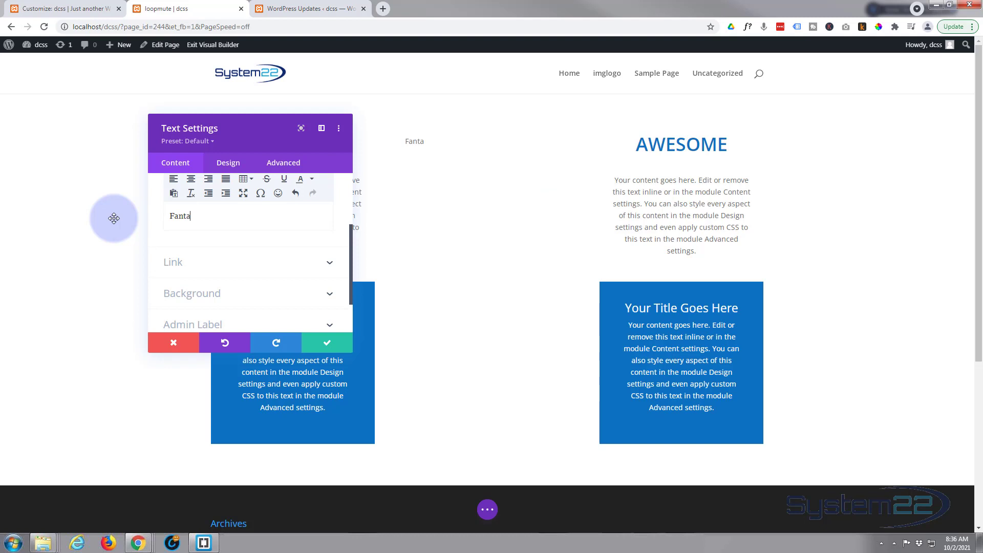
text(stic)
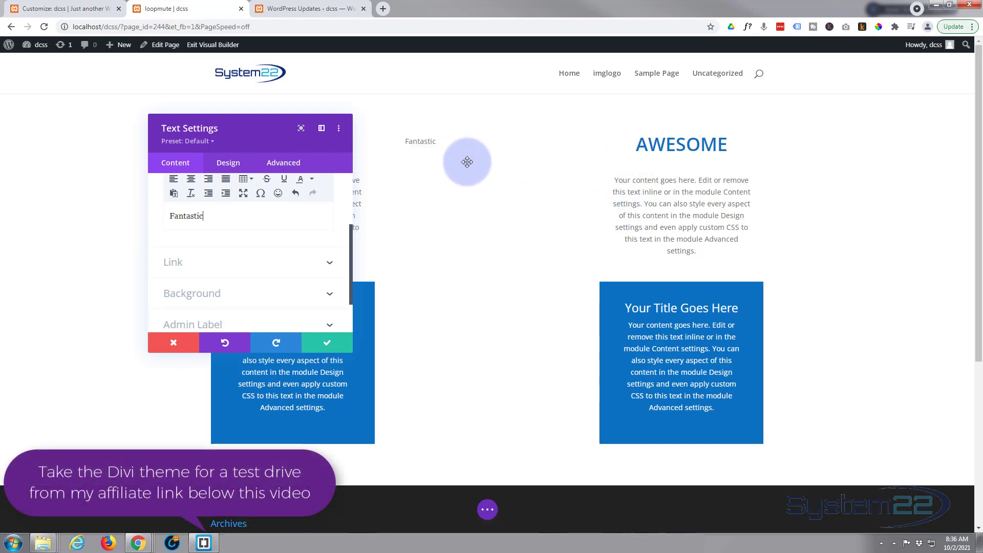
scroll(214, 242, up, 2)
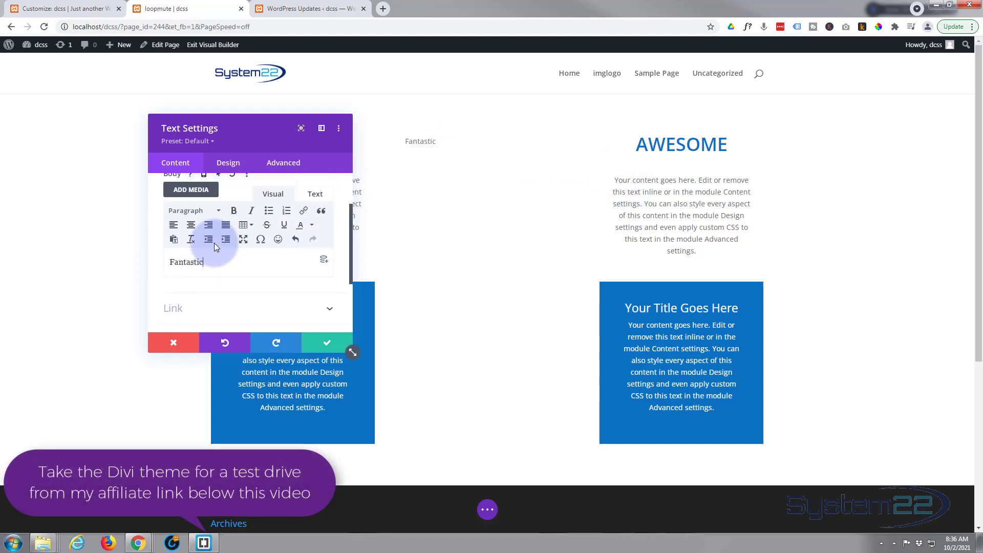
double_click(195, 266)
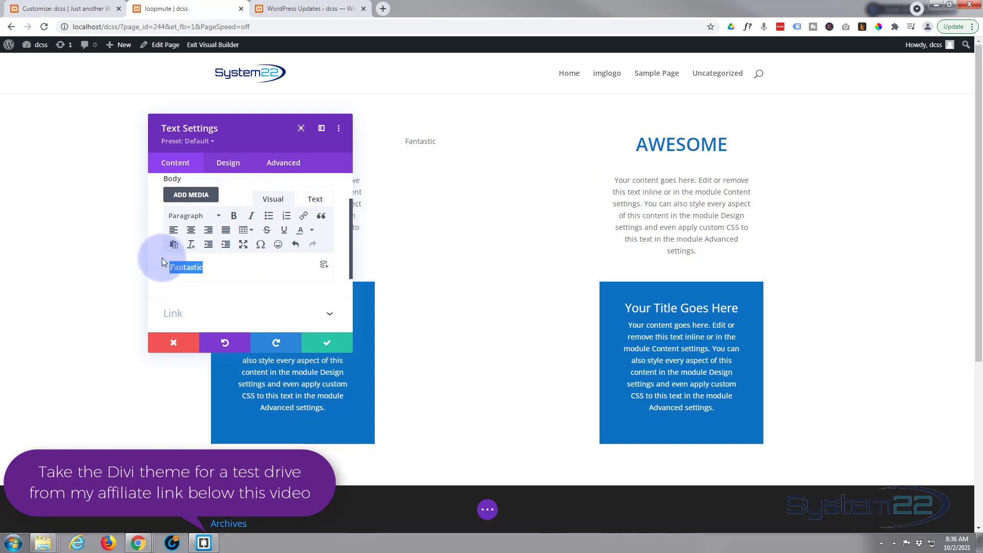
click(212, 219)
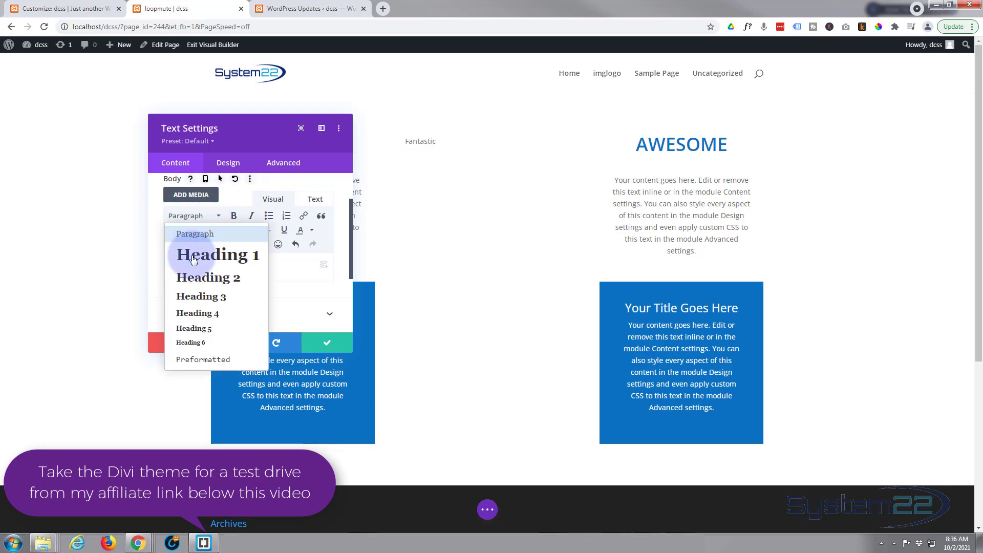
click(197, 278)
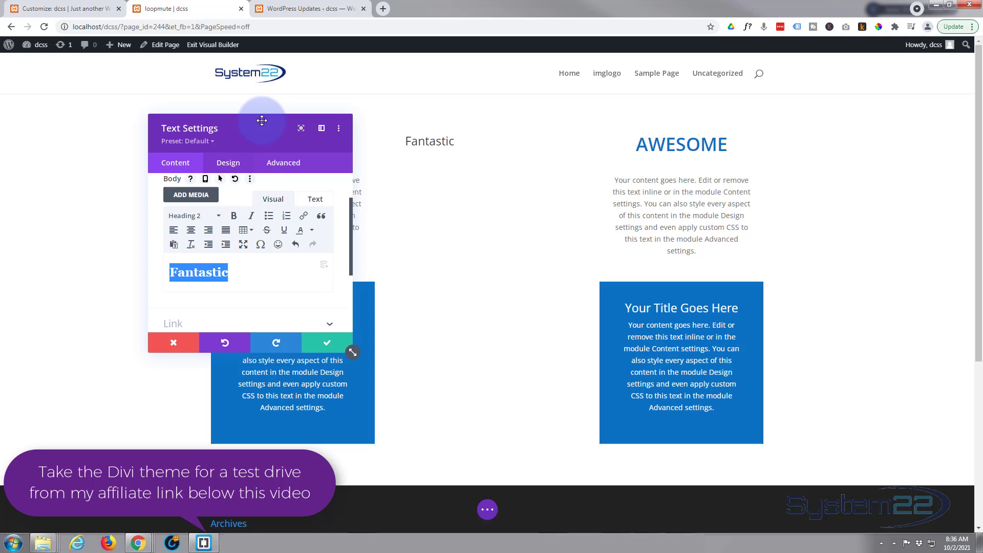
Step: In the Design settings, set the H2 heading text weight to Semi Bold
click(415, 144)
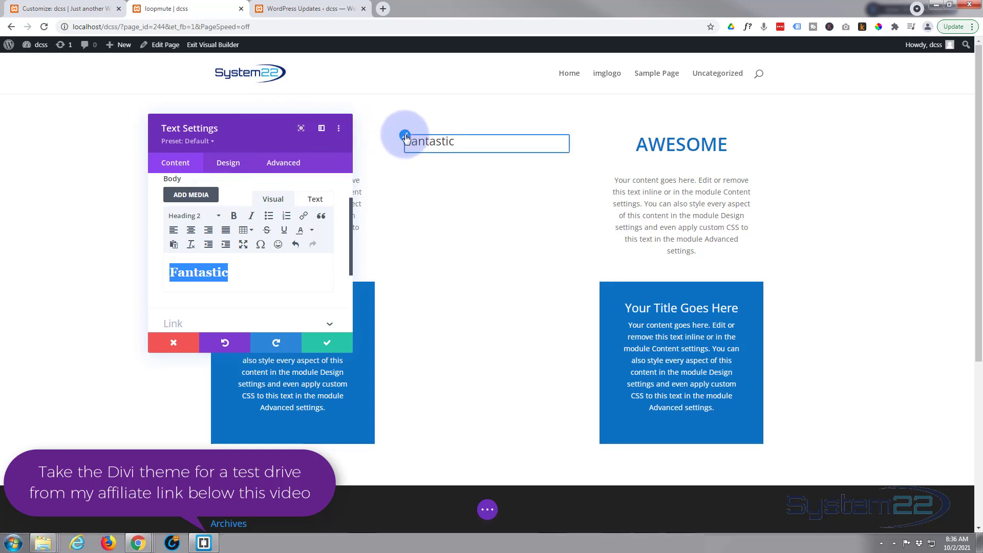
click(228, 162)
click(231, 163)
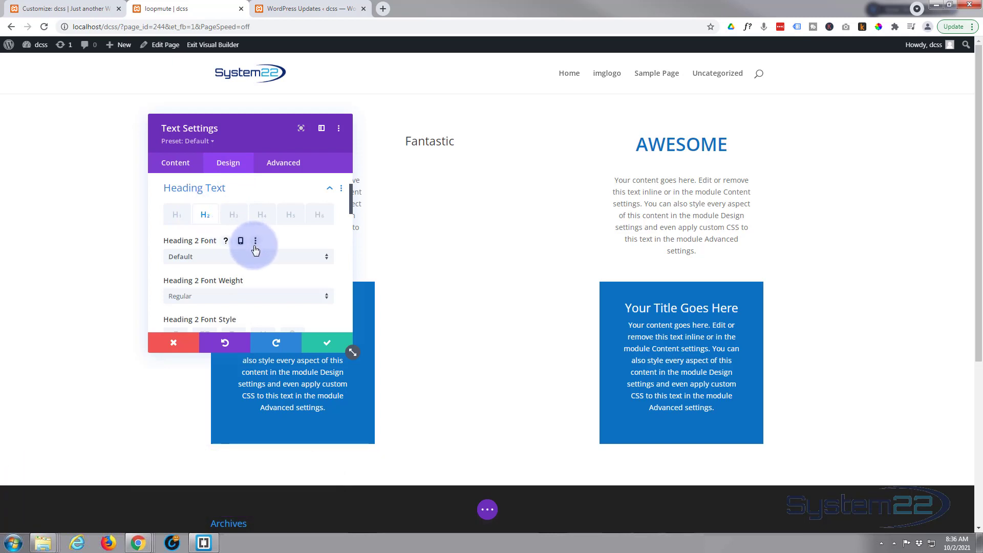
click(252, 296)
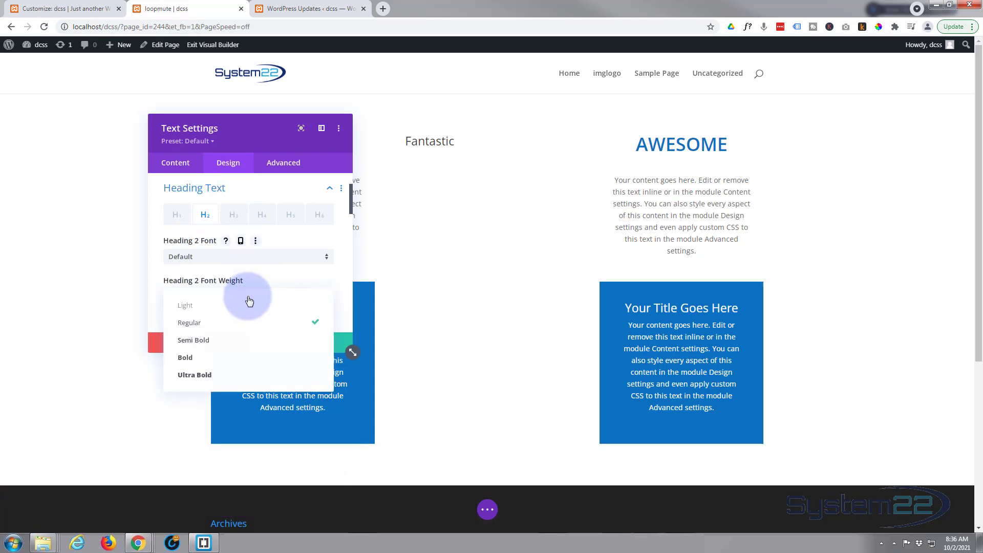
click(232, 340)
Step: Make the heading uppercase, centred, blue and 38px, and enlarge the settings panel
scroll(244, 285, down, 2)
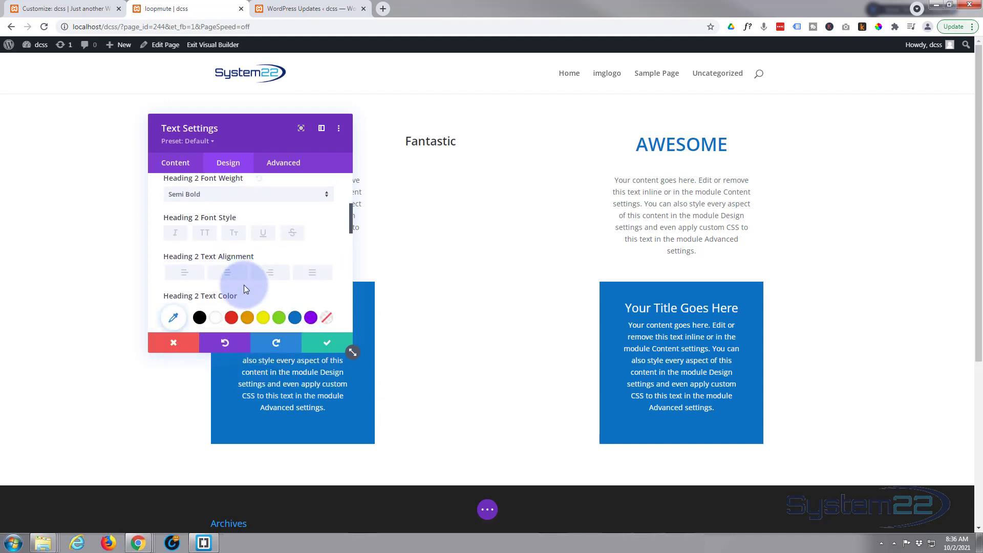
click(207, 237)
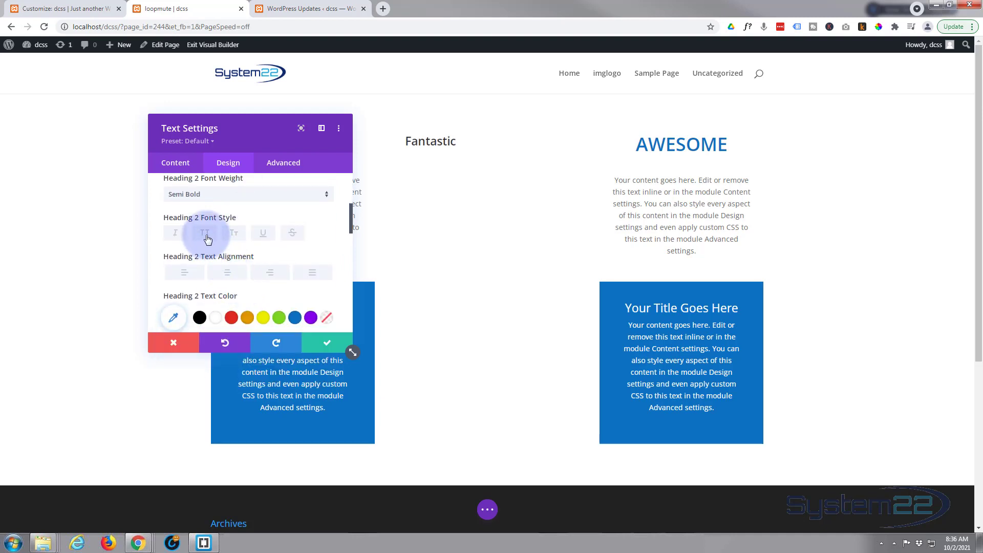
click(228, 273)
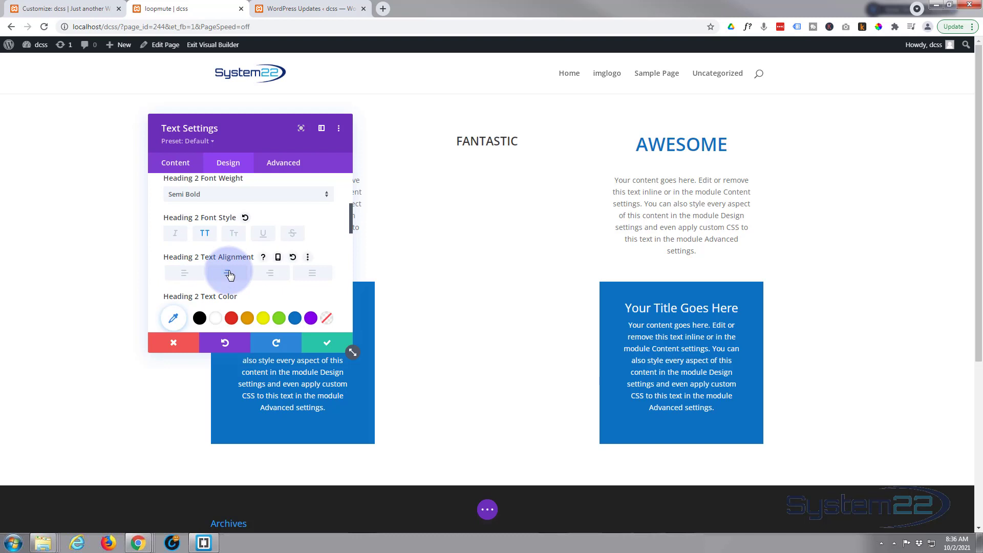
click(295, 319)
scroll(284, 244, down, 3)
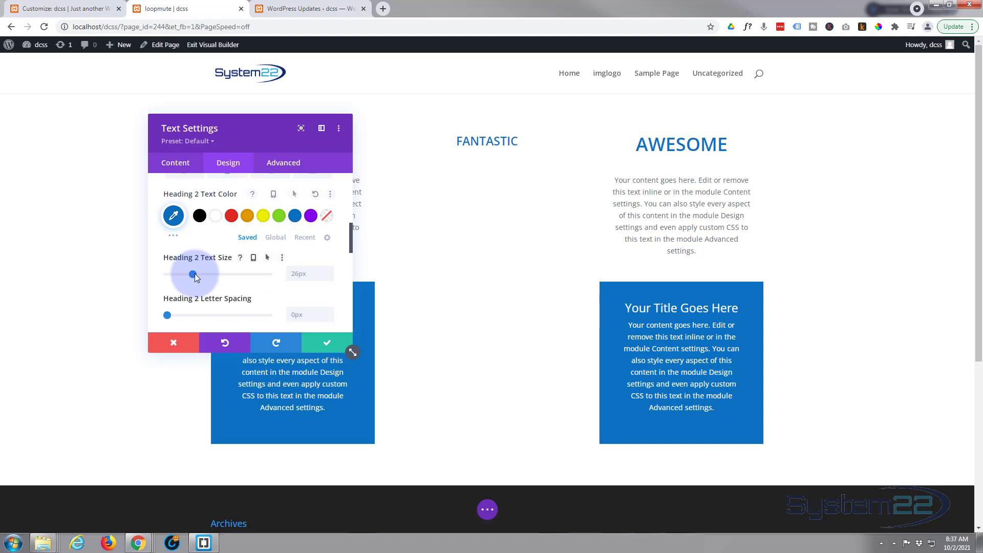
drag(193, 275, 205, 276)
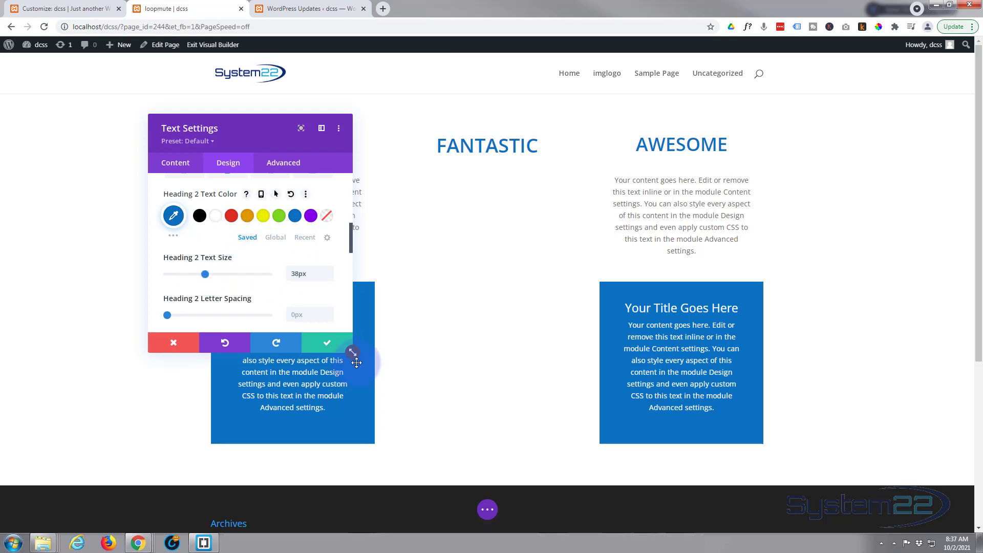
drag(351, 354, 413, 417)
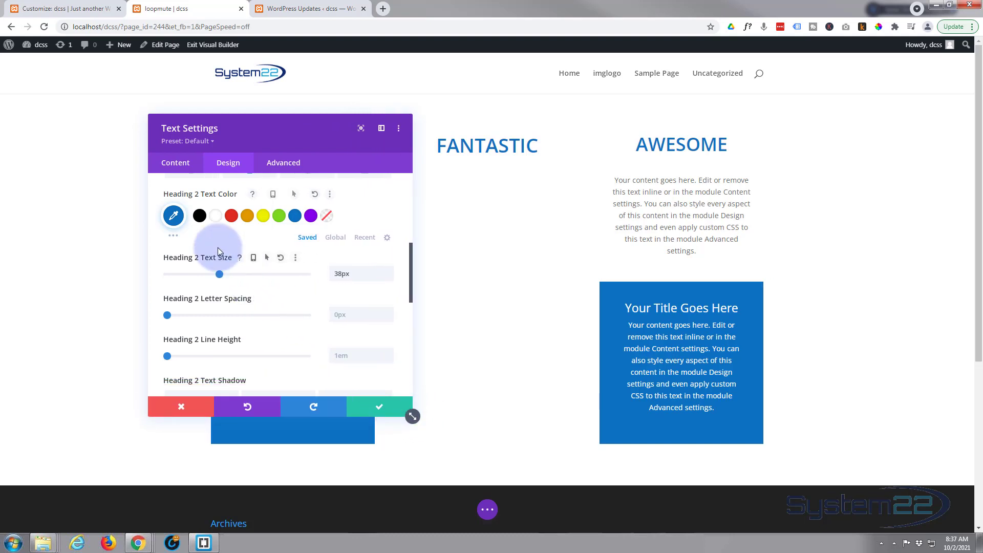
Step: In Advanced custom CSS, enter content:; in the After box
click(285, 164)
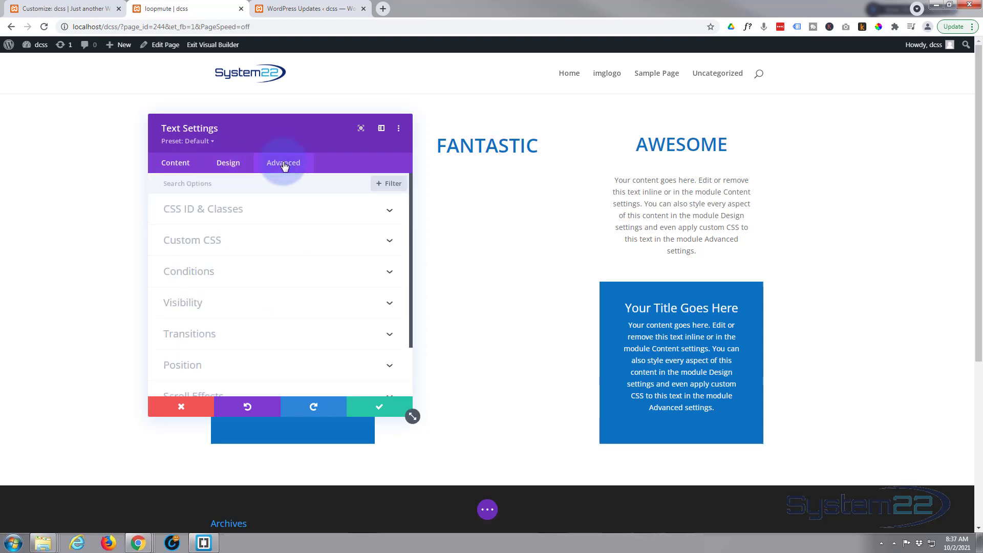
click(283, 244)
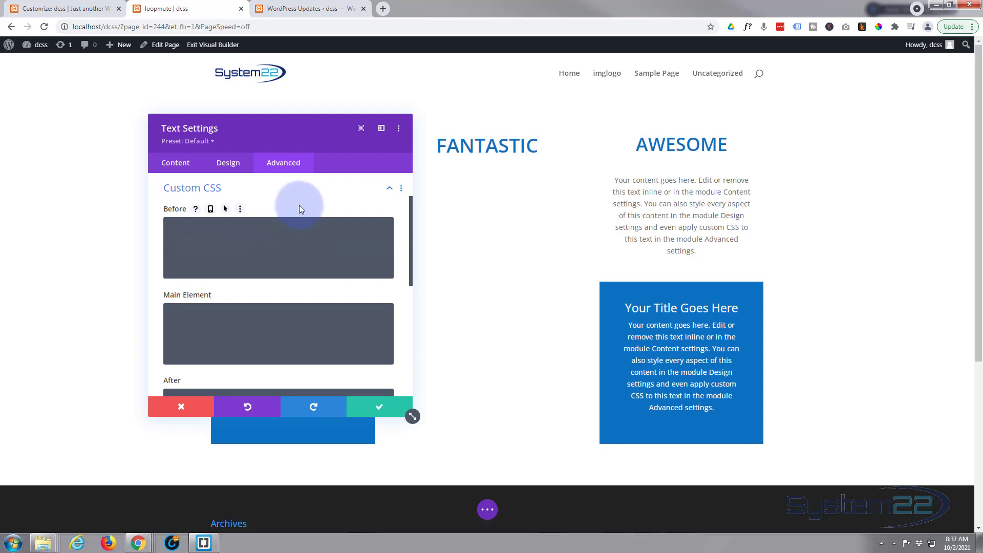
scroll(307, 215, down, 3)
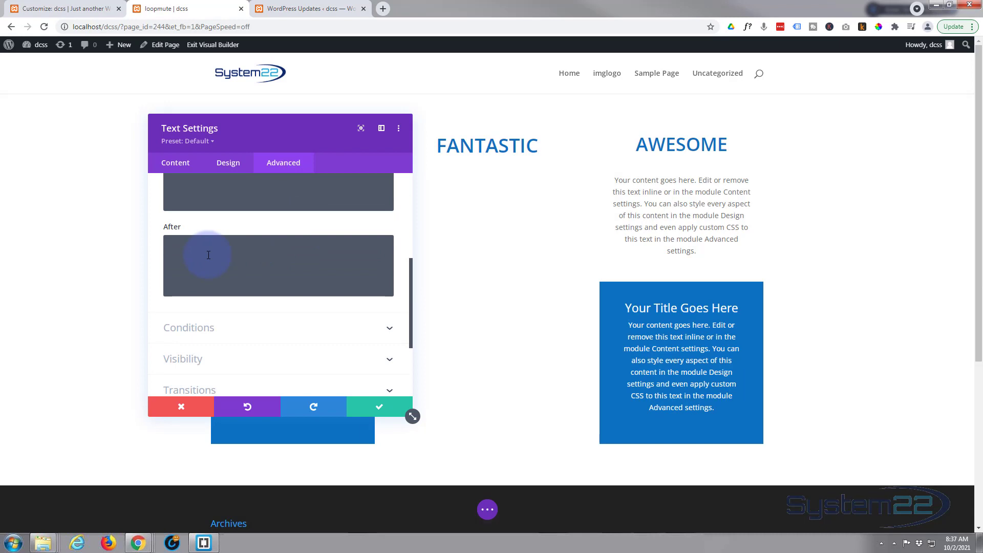
click(201, 249)
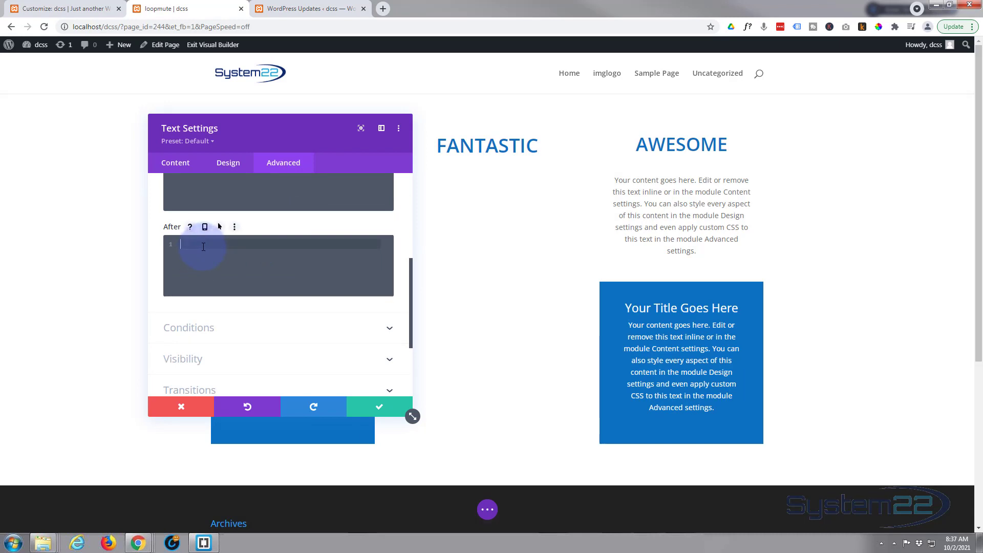
text(content:)
text(;)
Step: Add width:50%; and height:4px; lines, then begin a background-color: rule
key(Return)
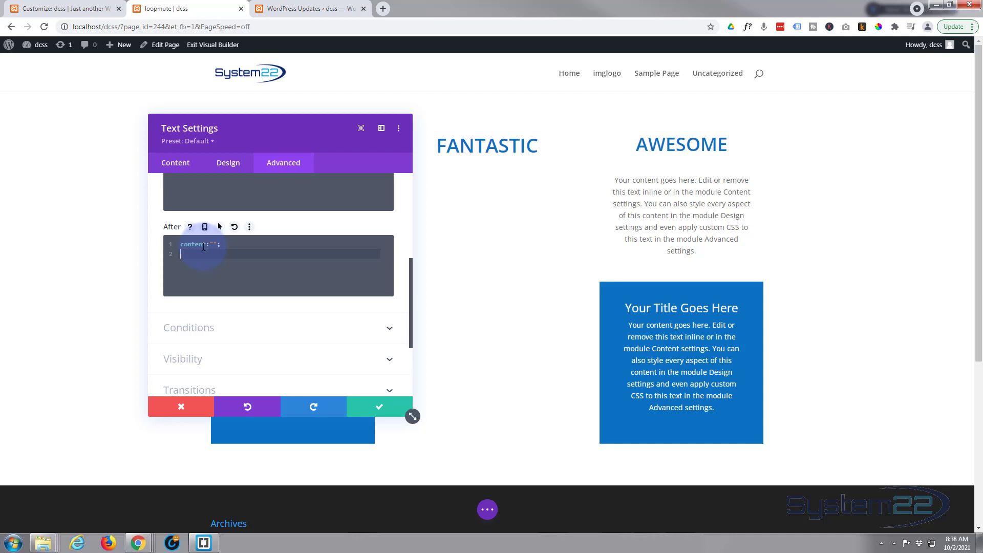
text(width)
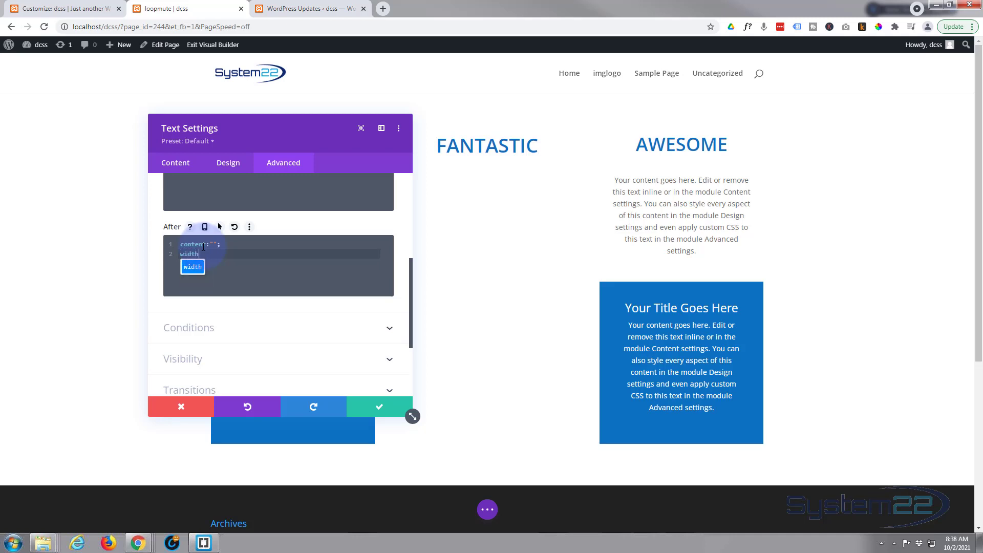
text(:50%)
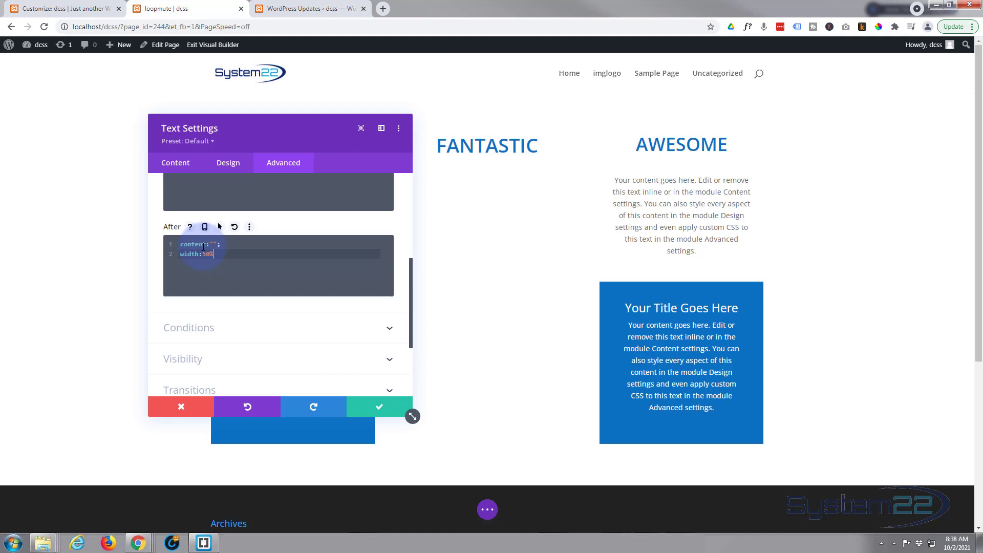
text(;)
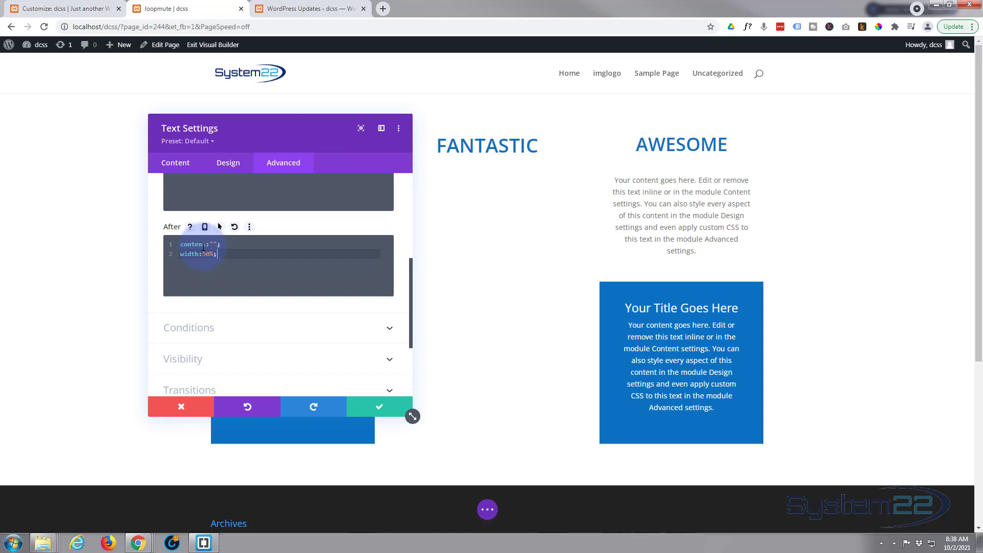
key(Return)
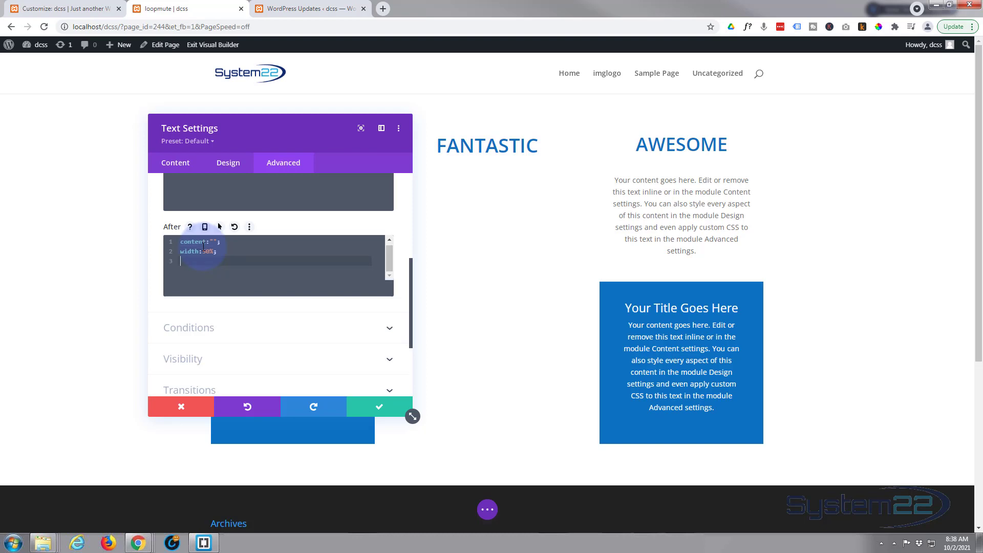
text(height:4px;)
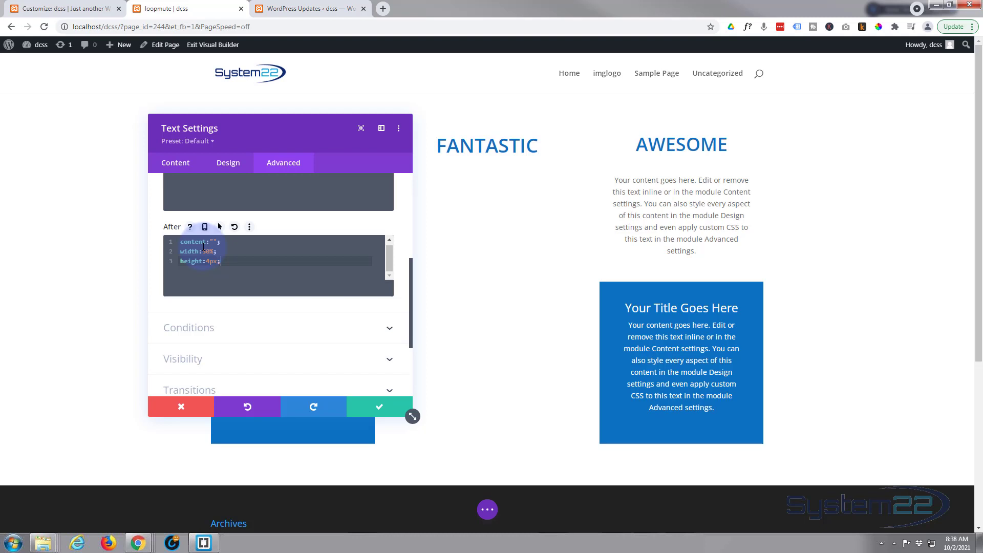
key(Return)
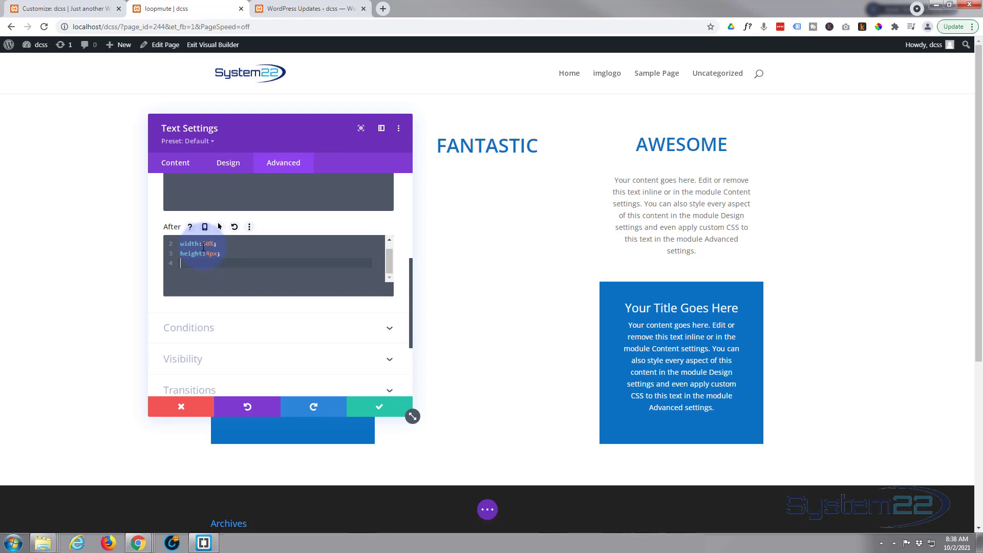
text(backgro)
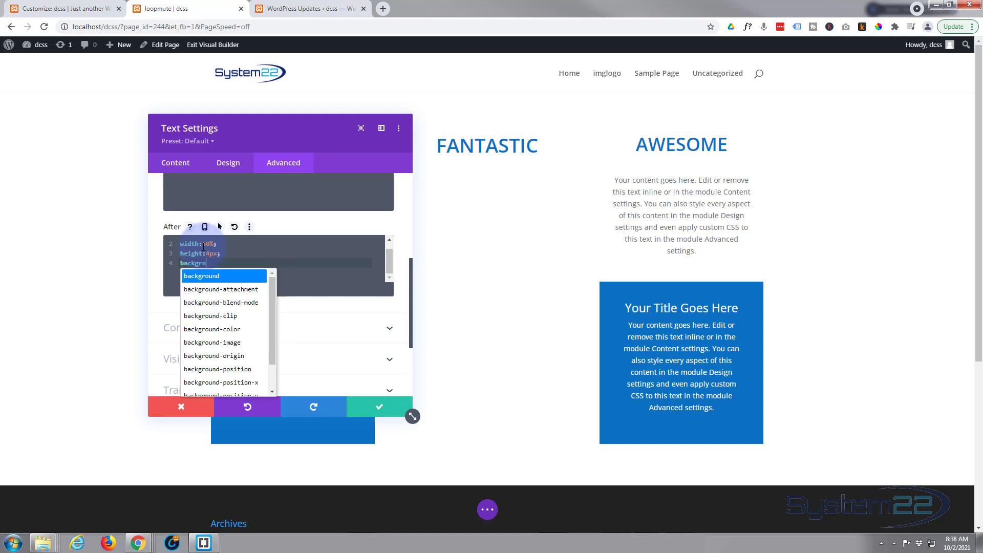
text(und-col)
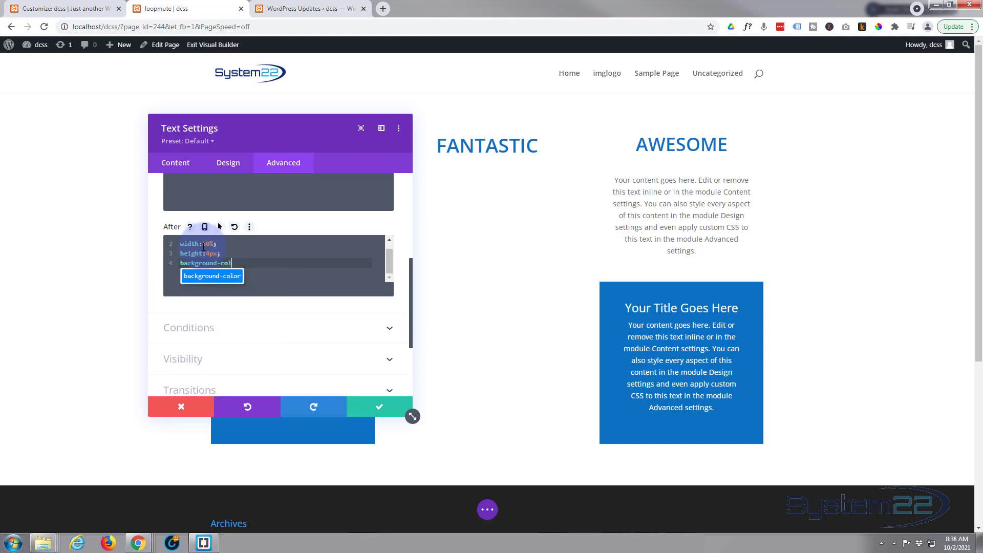
text(or:)
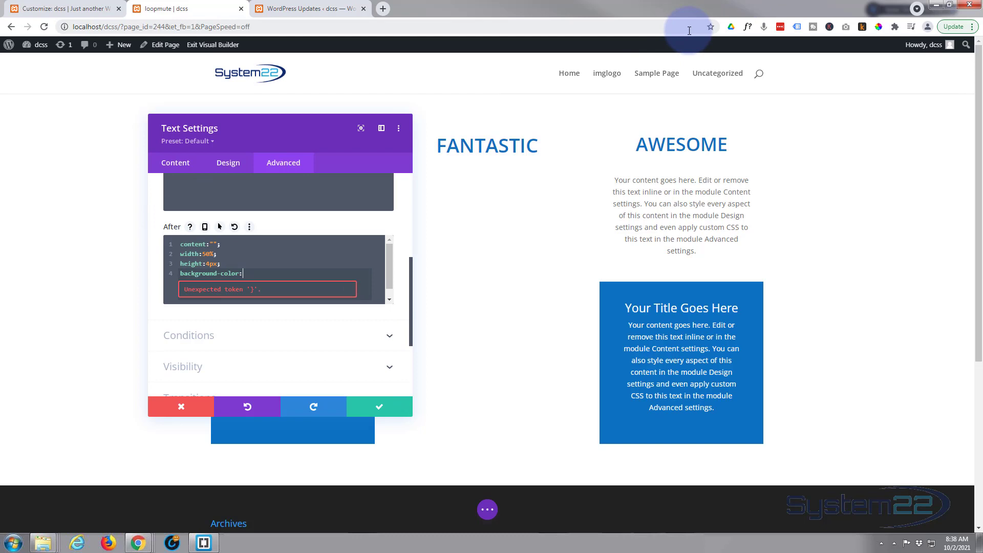
Step: Sample the FANTASTIC heading's blue with the ColorPick eyedropper and copy hex 0C71C3
click(880, 28)
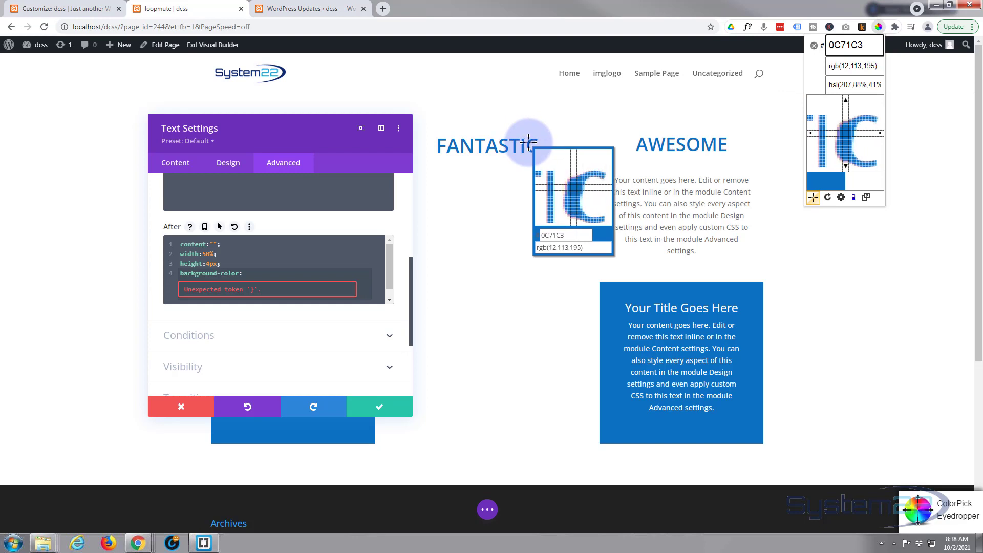
click(529, 143)
key(ctrl+c)
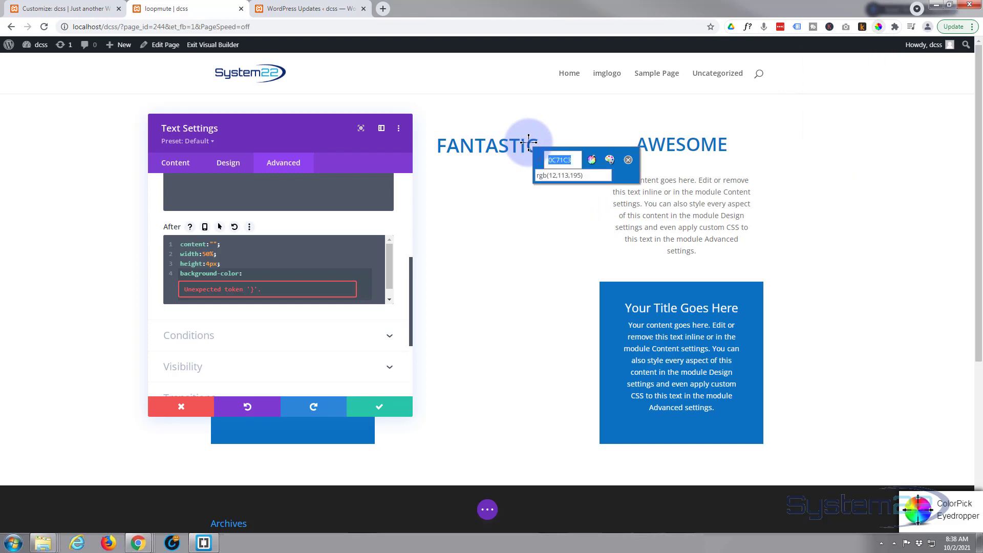
right_click(551, 159)
click(564, 165)
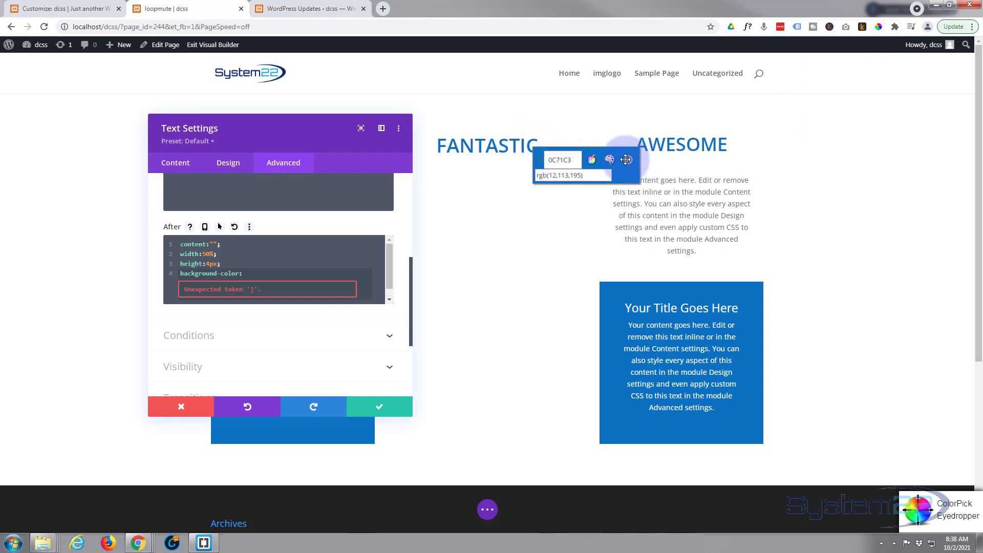
click(626, 159)
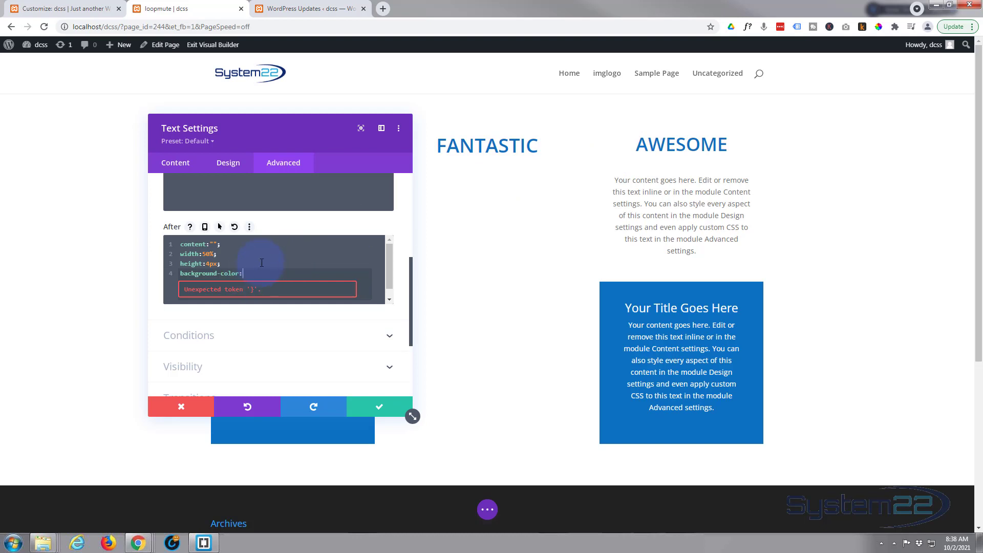
Step: Complete the rule as background-color:#0C71C3; in the After CSS
text(#)
key(ctrl+v)
text(;)
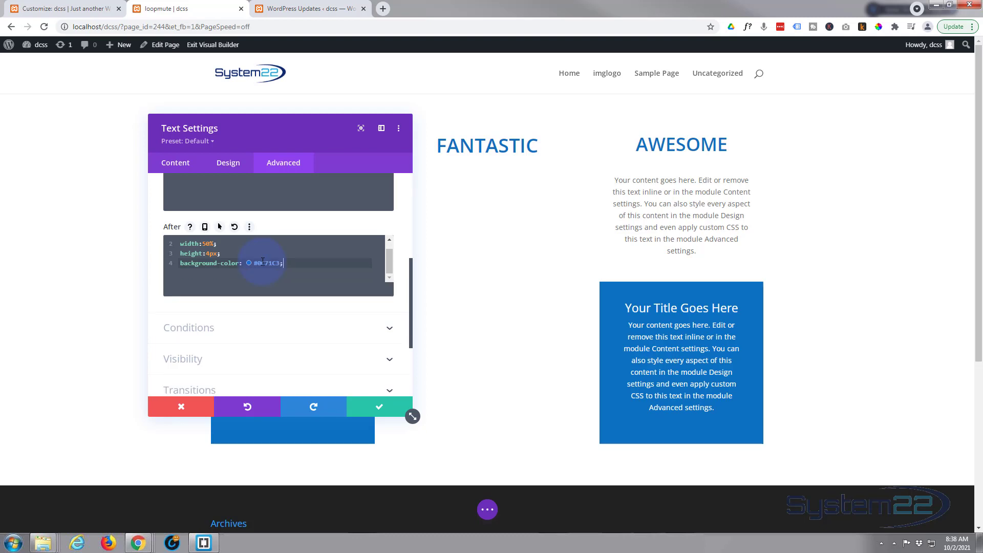
scroll(304, 256, up, 1)
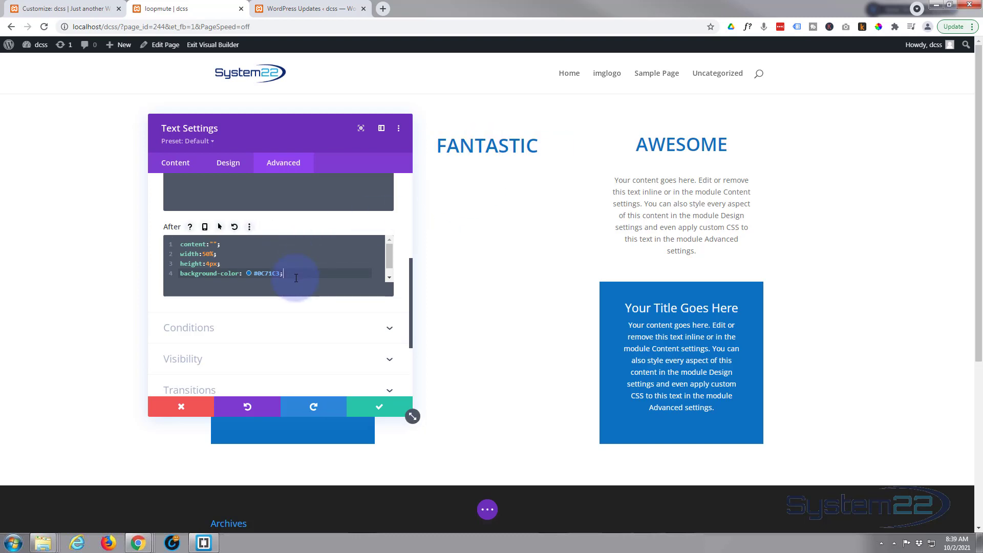
Step: Add position:absolute; and left:20%; lines to the After CSS
scroll(296, 277, up, 1)
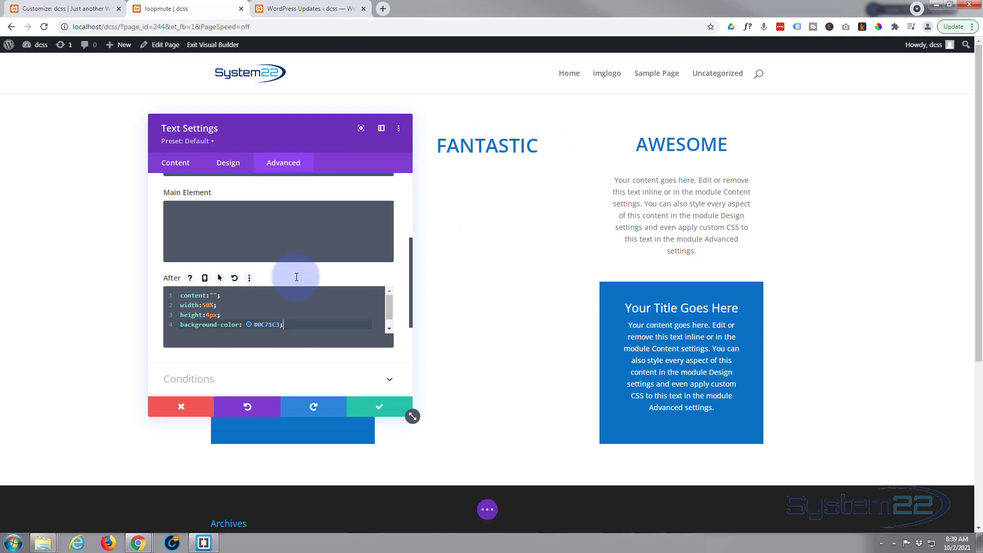
scroll(296, 277, down, 1)
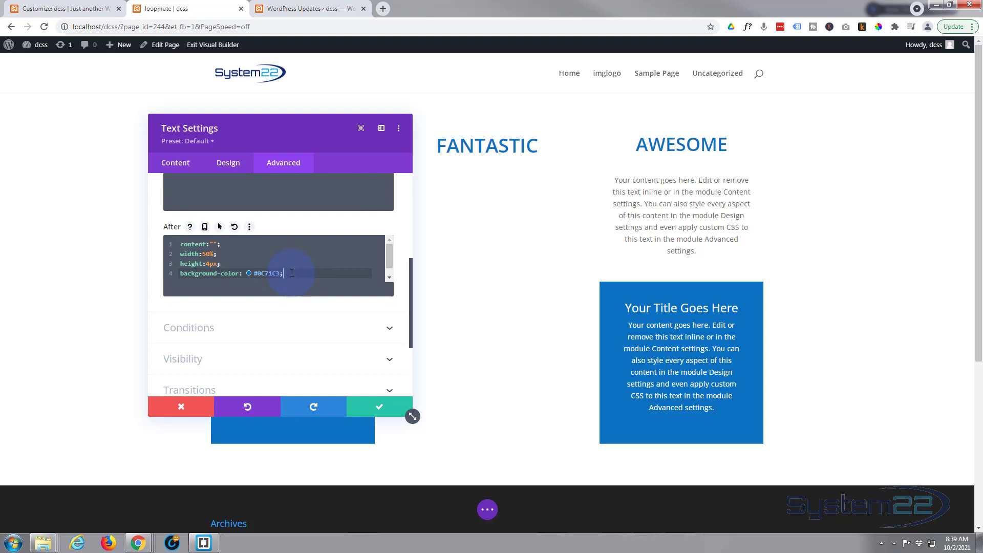
key(Return)
text(po)
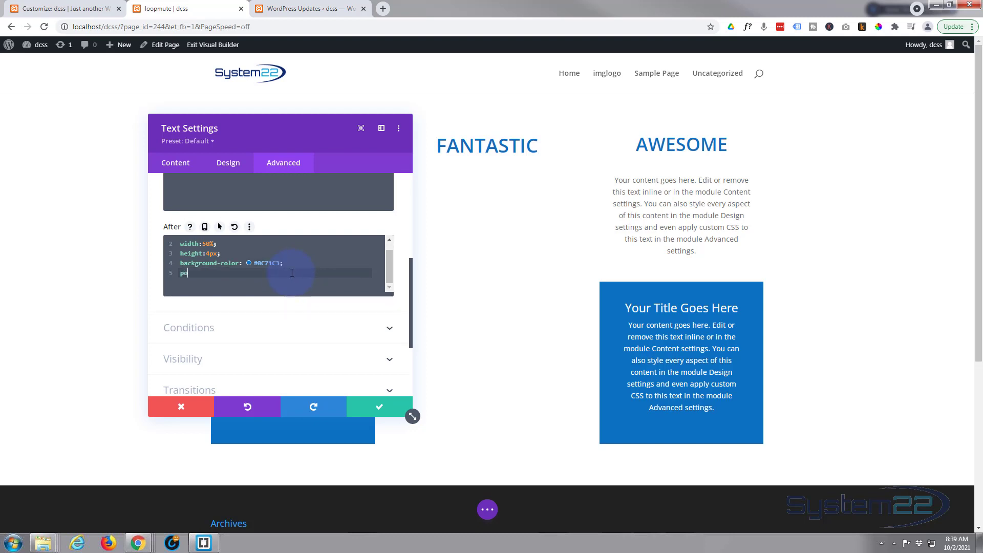
text(sition:absolute)
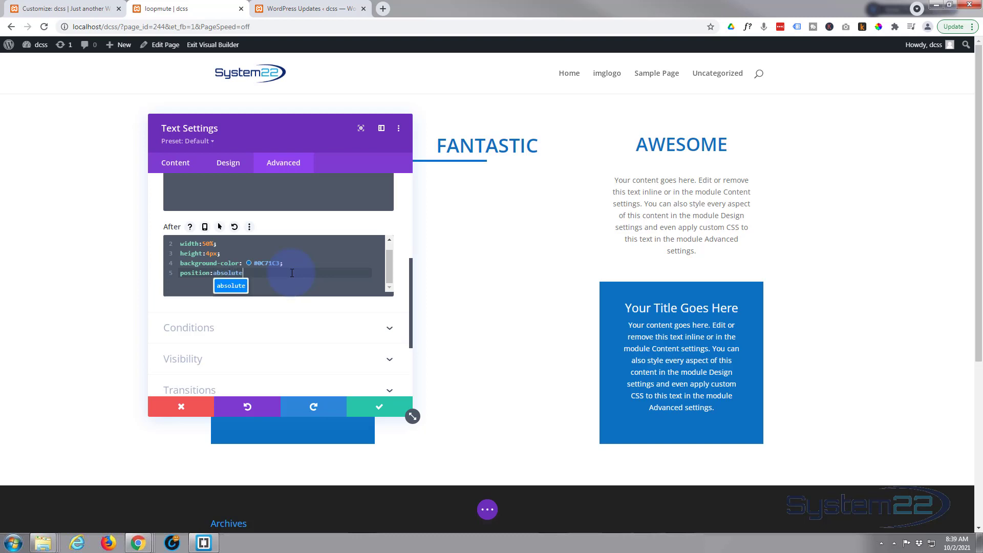
text(;)
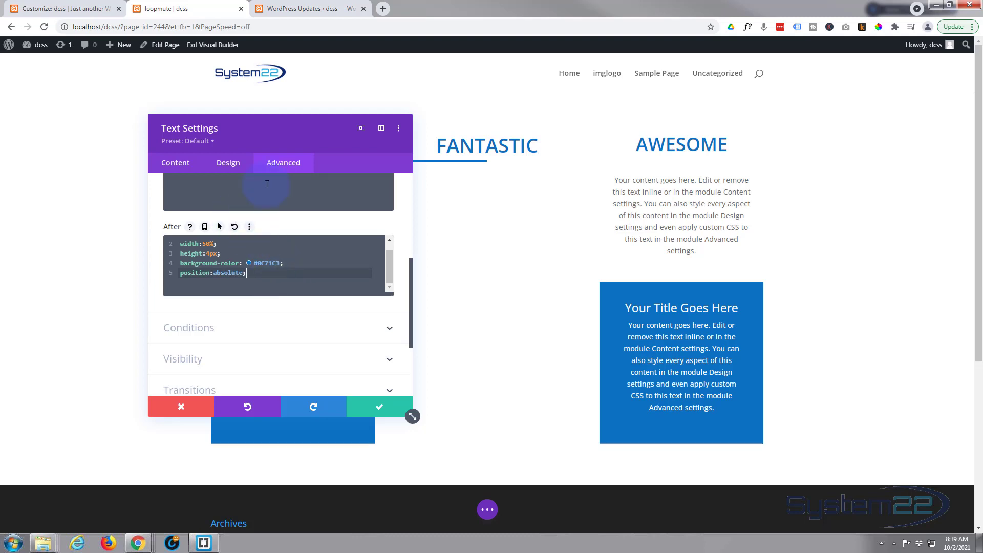
drag(290, 131, 248, 123)
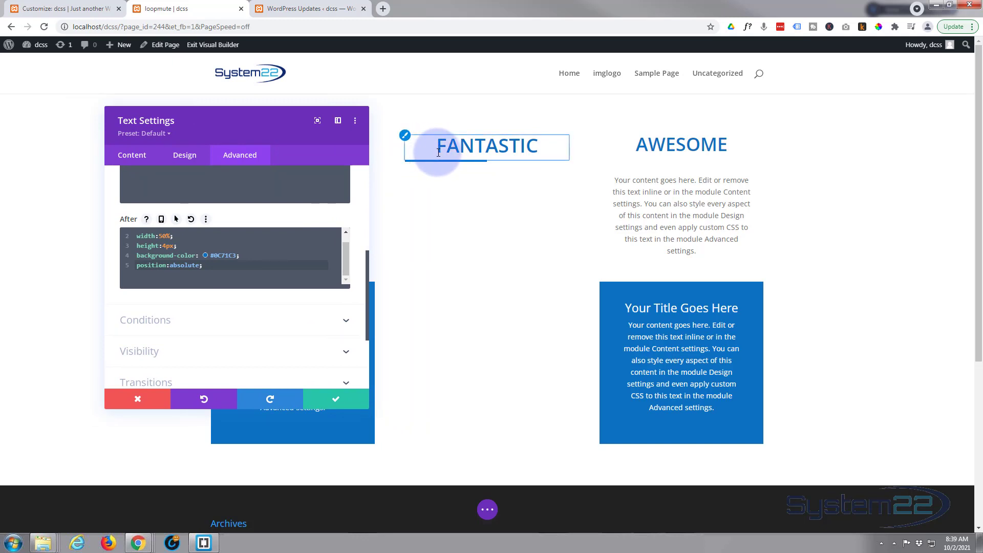
click(214, 267)
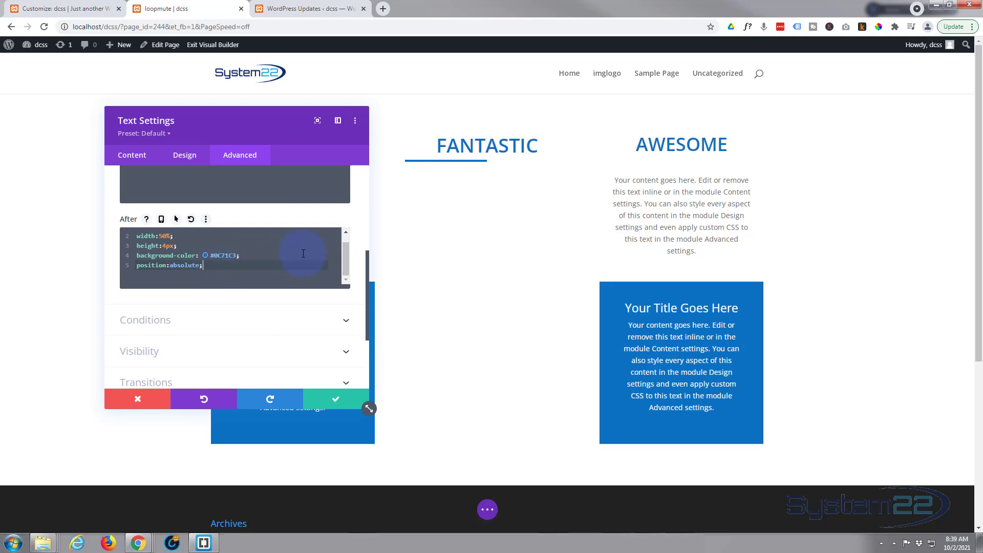
key(Return)
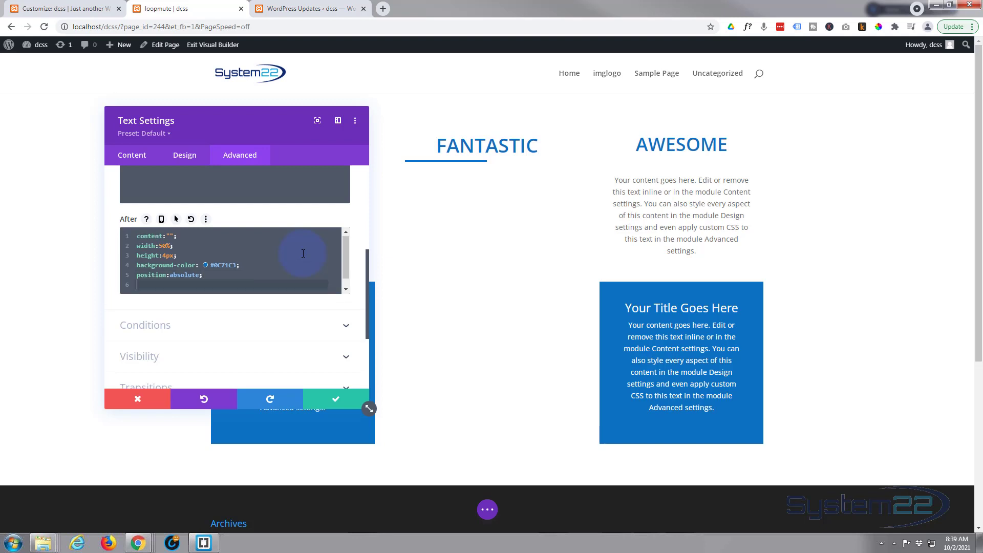
text(left)
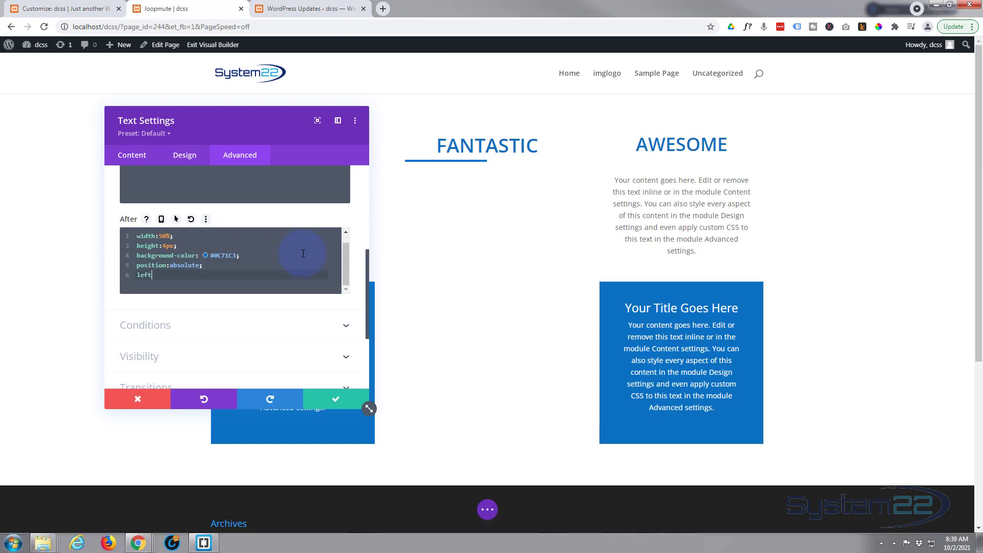
text(:)
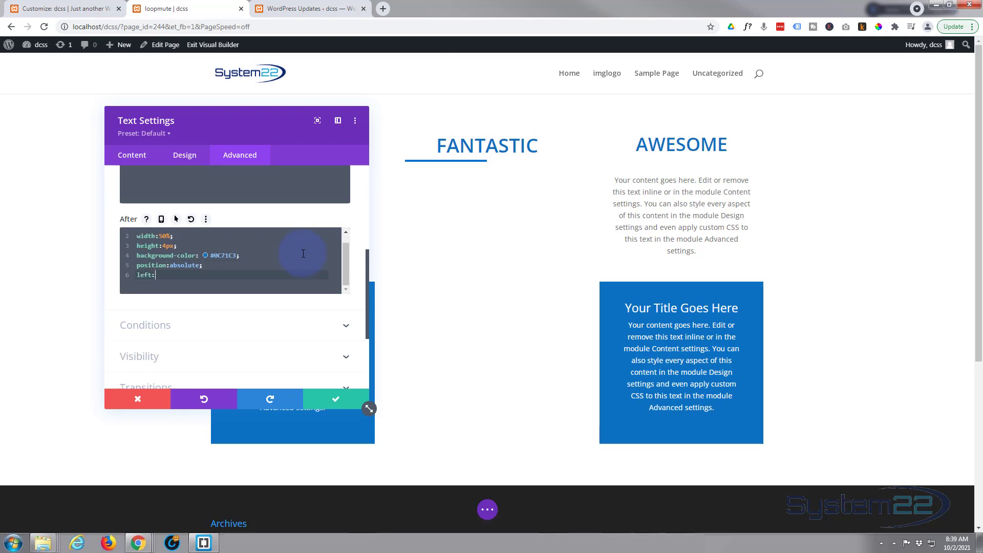
text(20%)
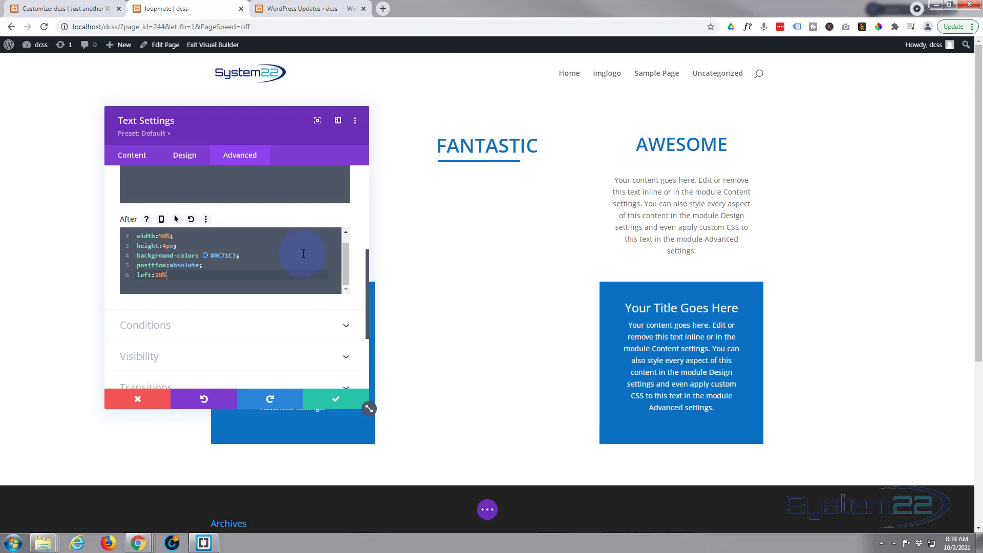
text(;)
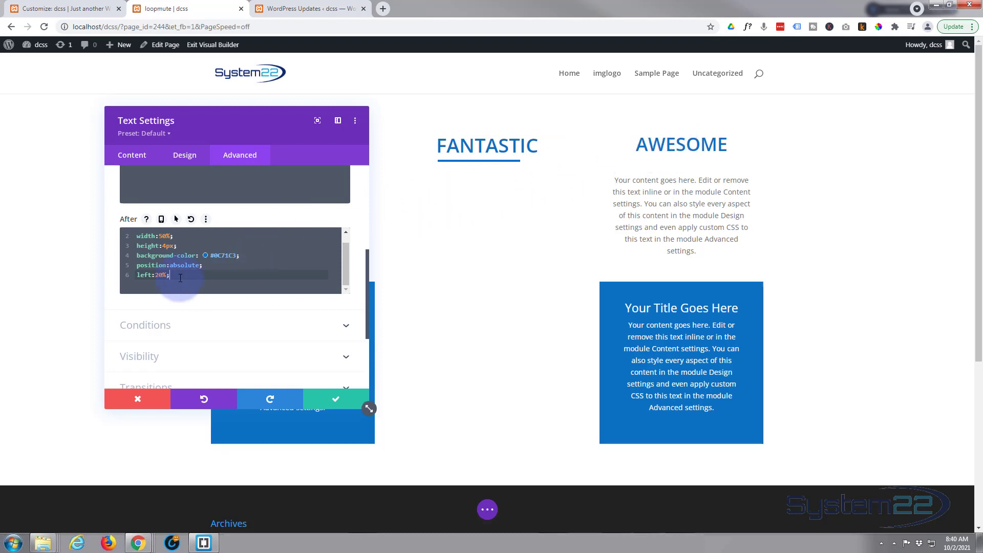
Step: Add a top rule, trying 30px and 50px before settling on top:45px
key(Return)
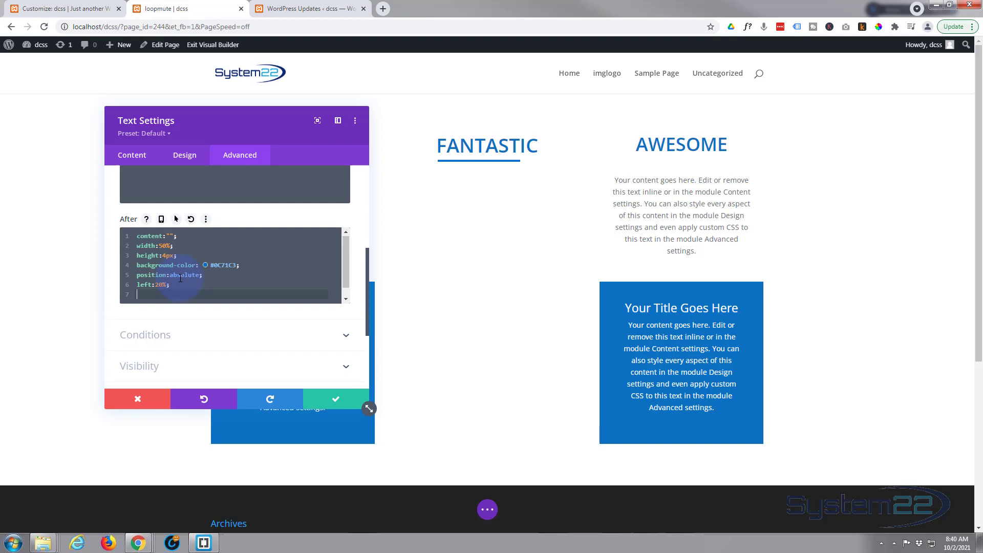
text(top)
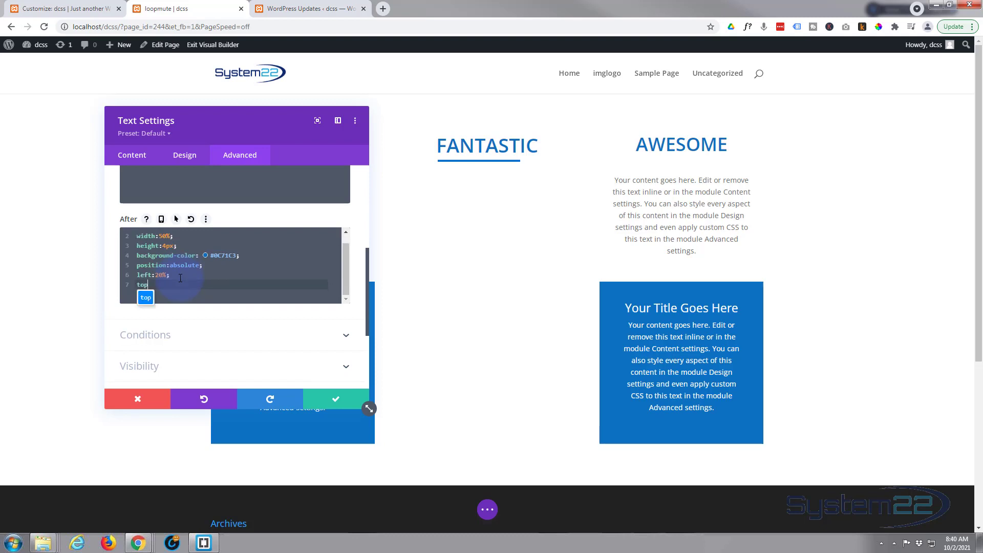
text(:)
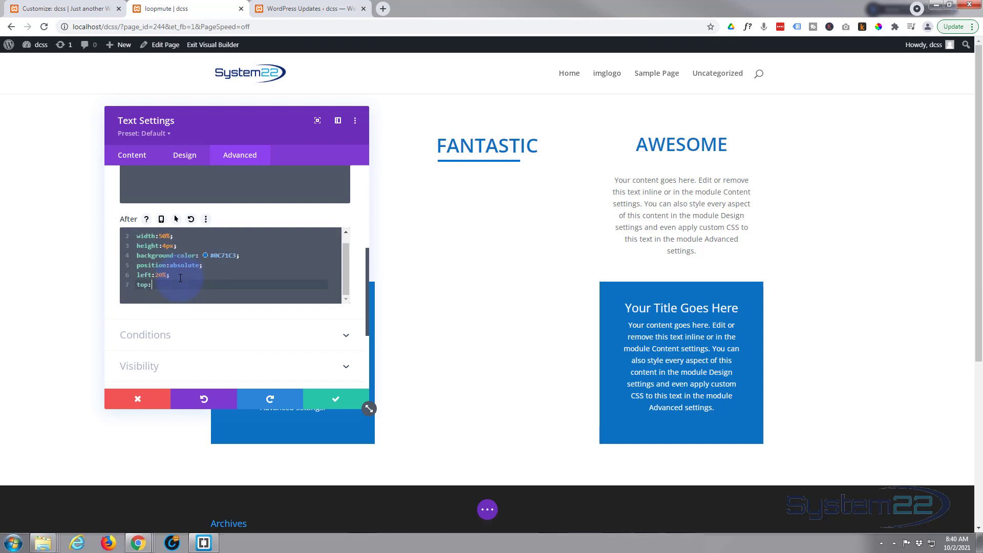
text(30)
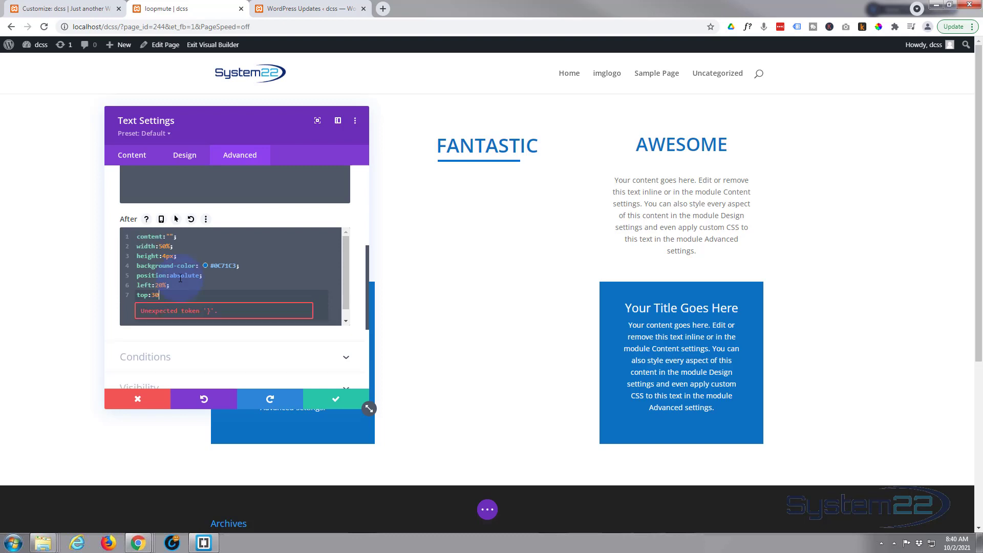
text(px)
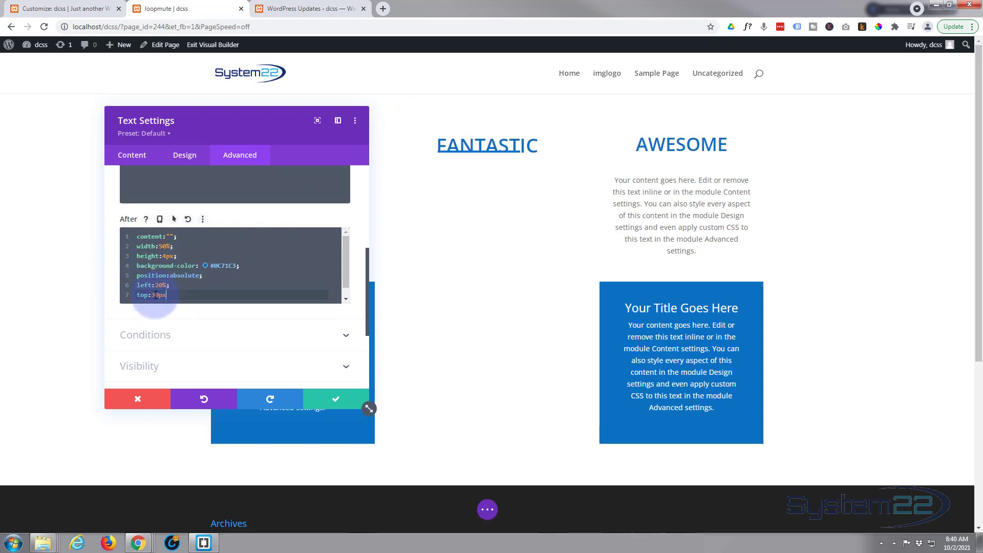
drag(155, 294, 162, 282)
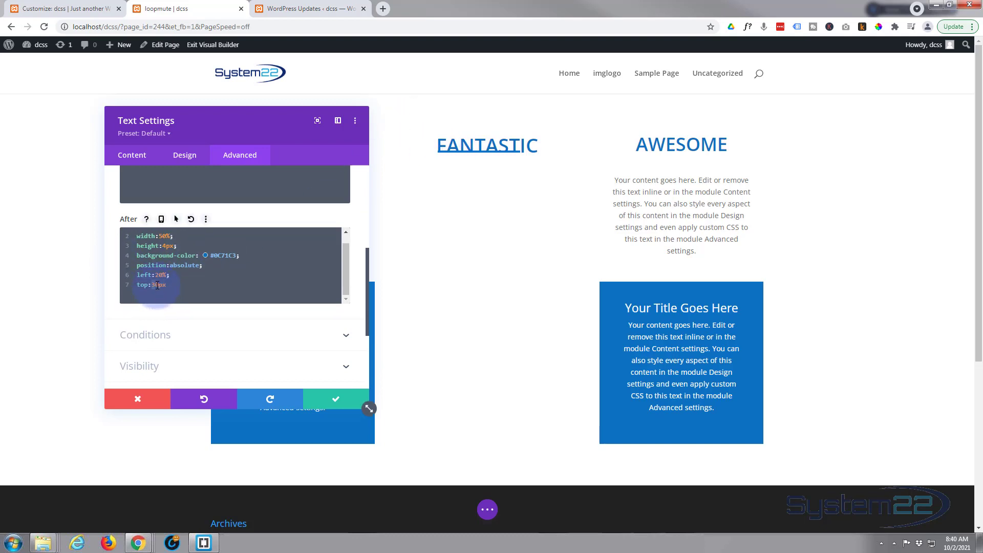
text(50)
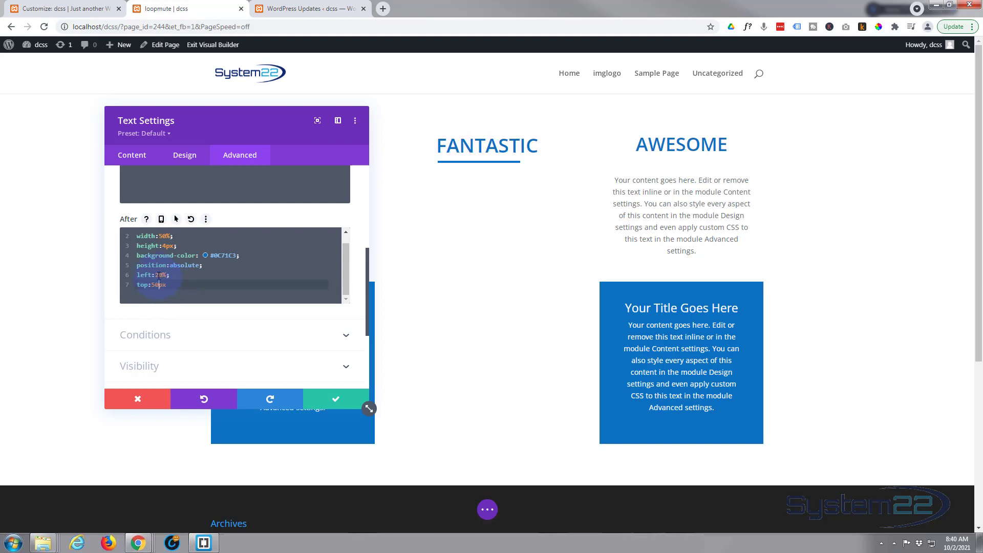
drag(161, 282, 157, 285)
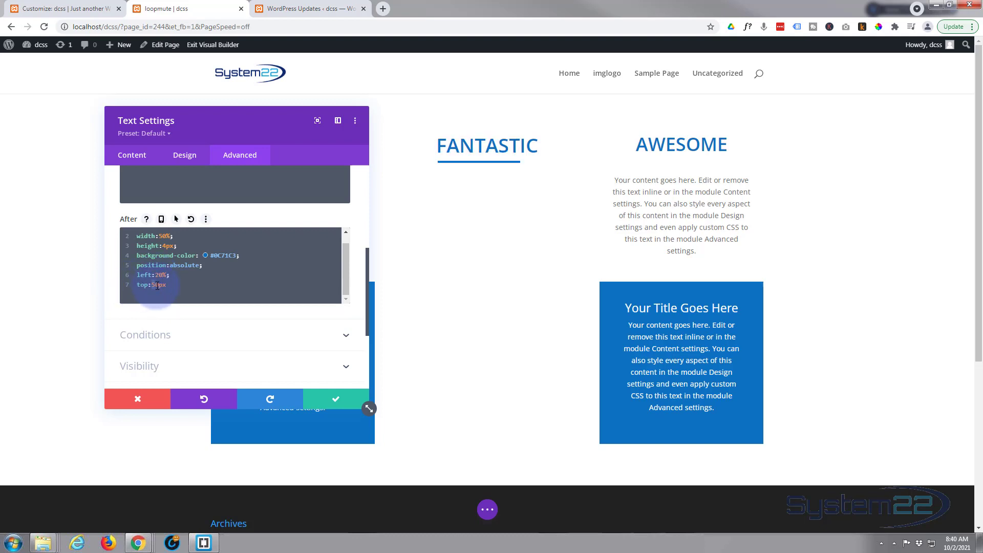
click(155, 286)
text(4)
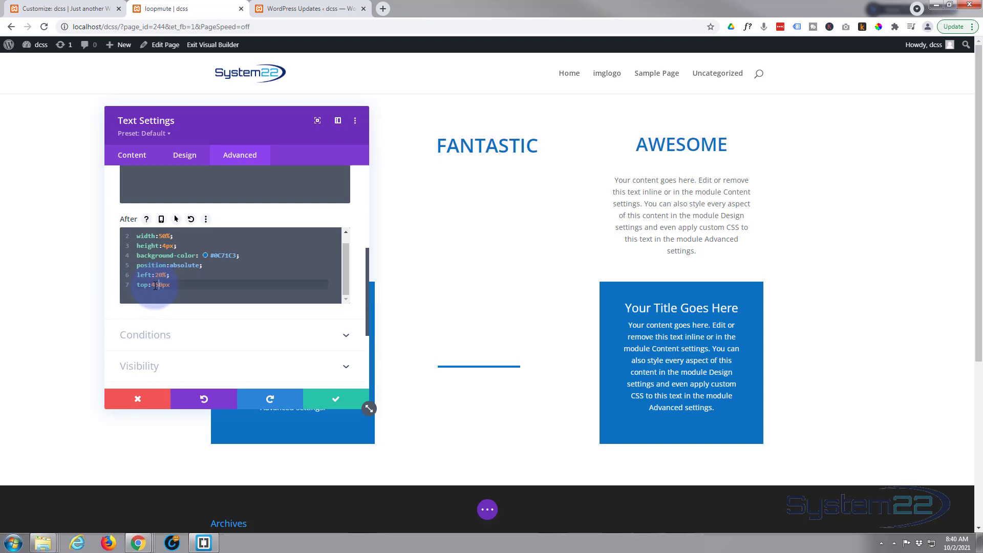
key(Delete)
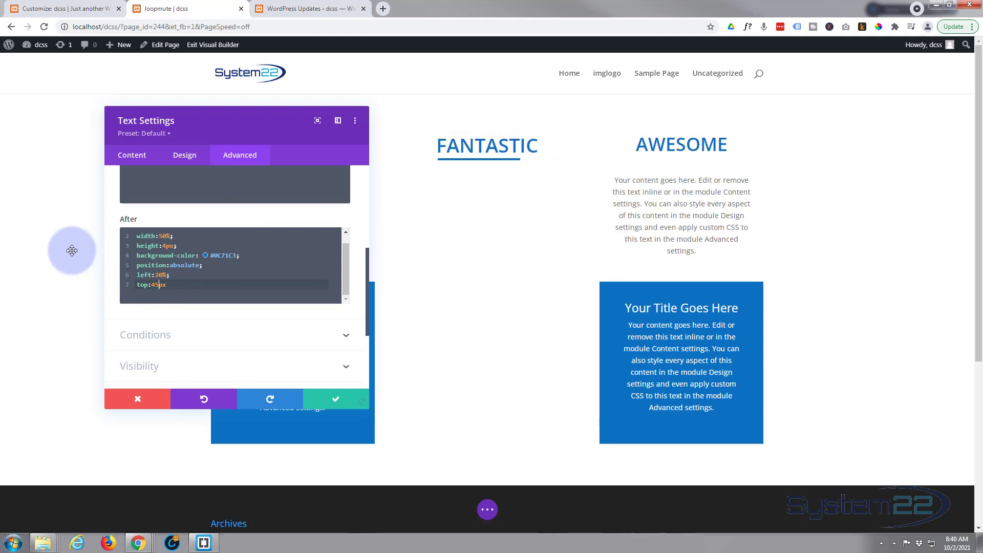
Step: Try bar widths of 65%, 63% and 61%, then set the width to 0%
double_click(164, 236)
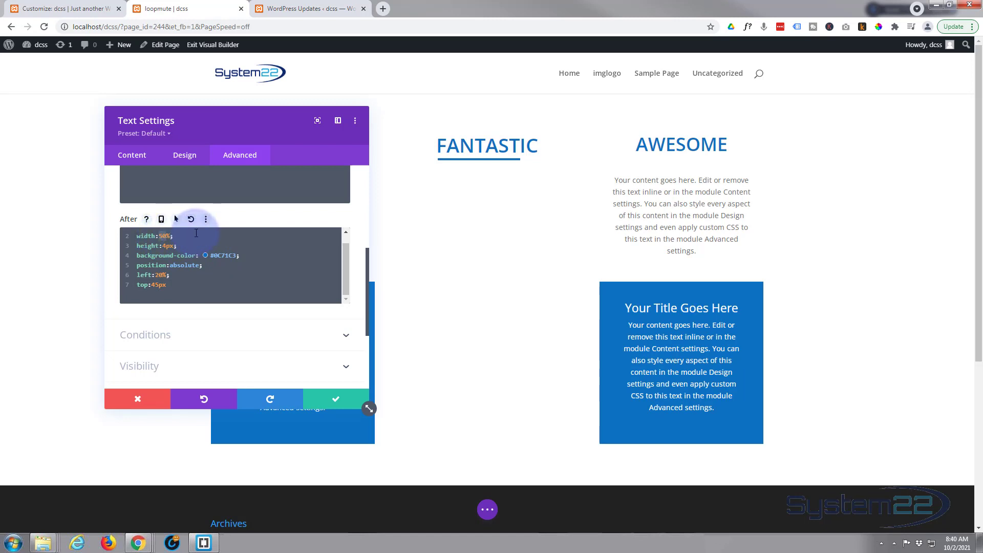
text(65)
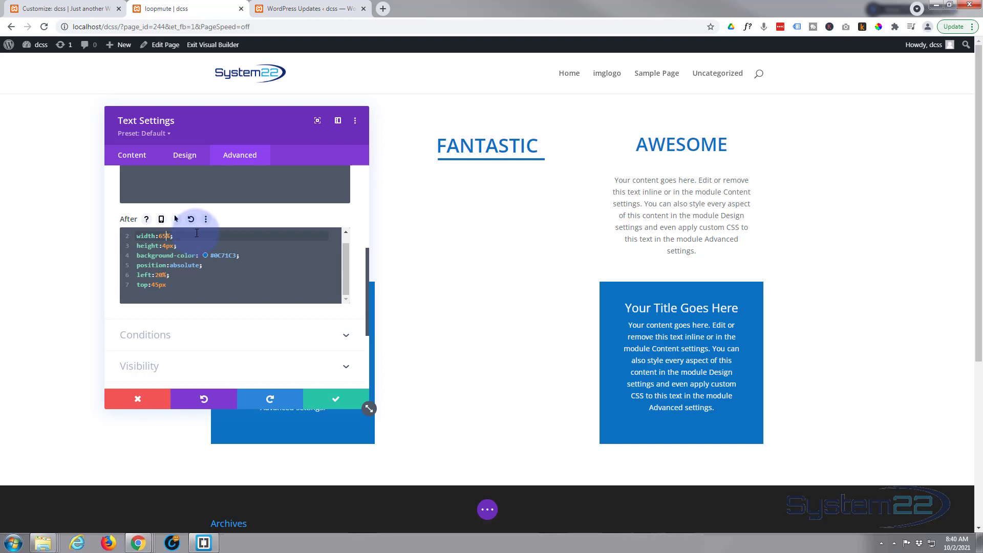
double_click(165, 236)
text(63)
double_click(166, 237)
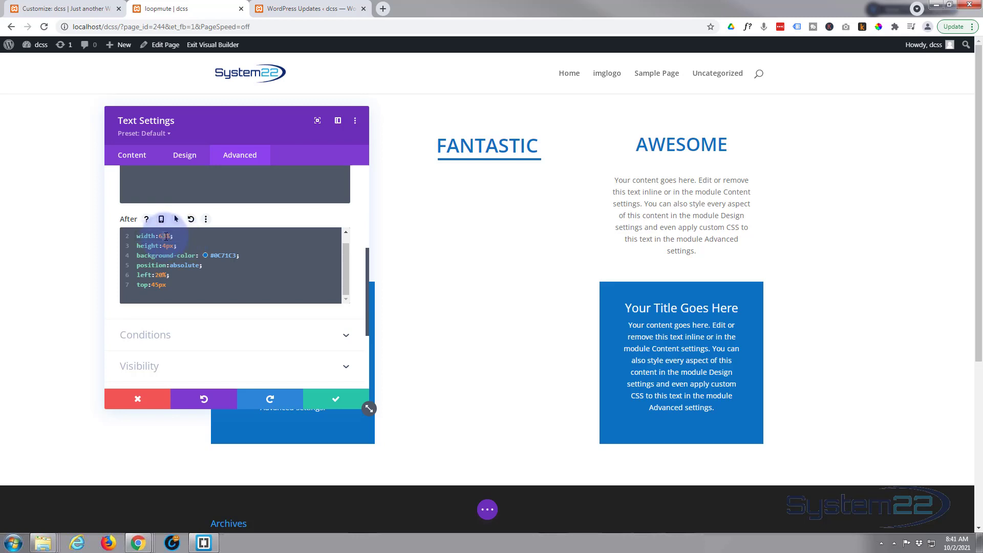
text(61)
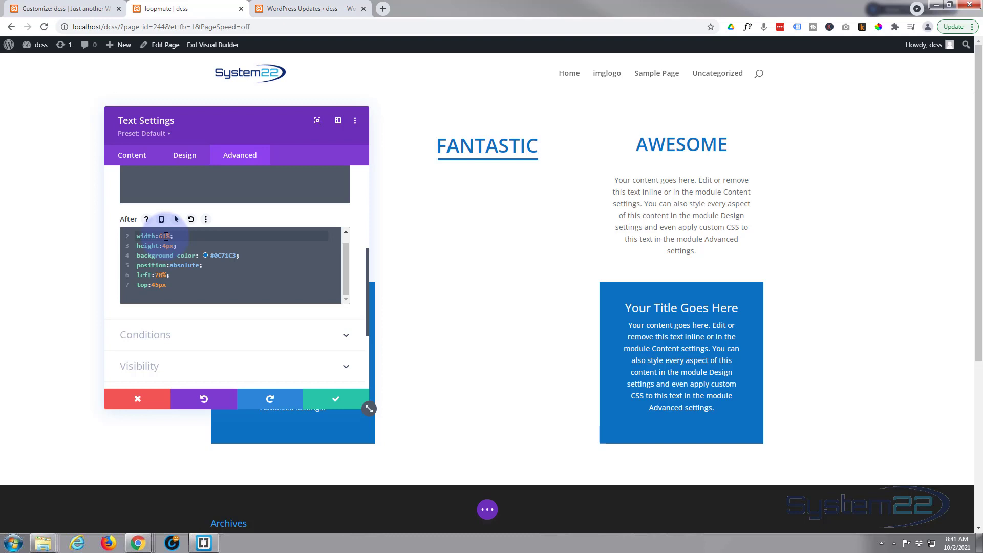
double_click(165, 236)
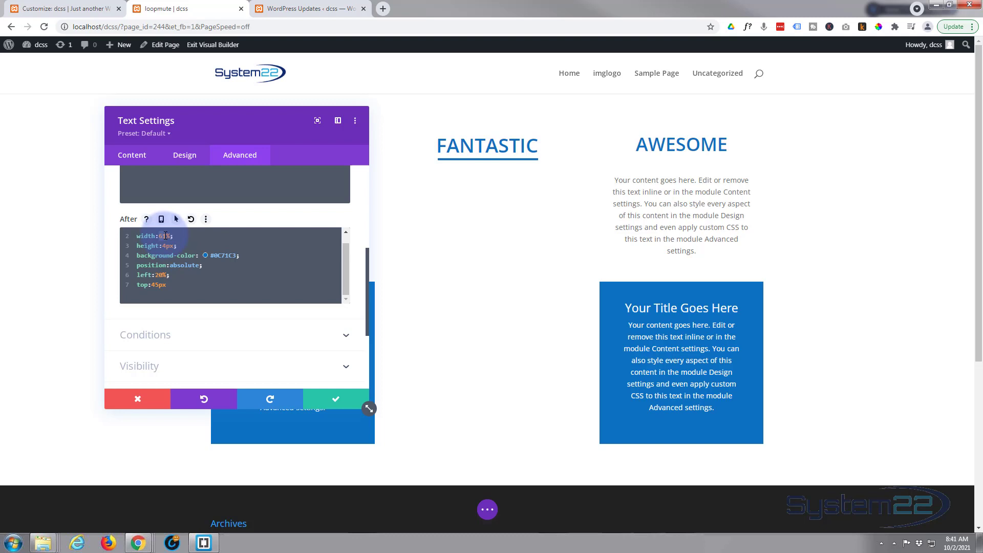
text(0)
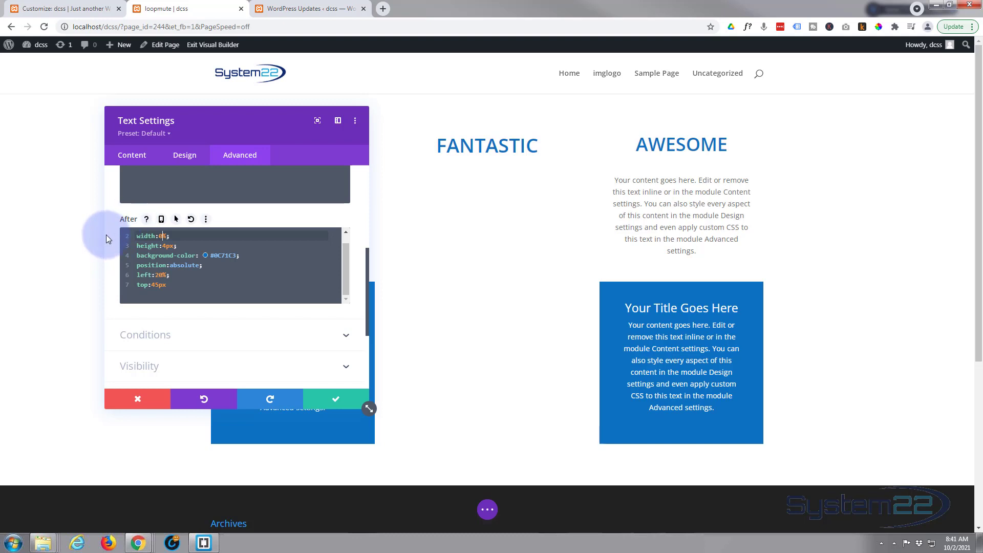
Step: Enable hover styling for the After element and set its hover width to 61%
scroll(111, 236, up, 2)
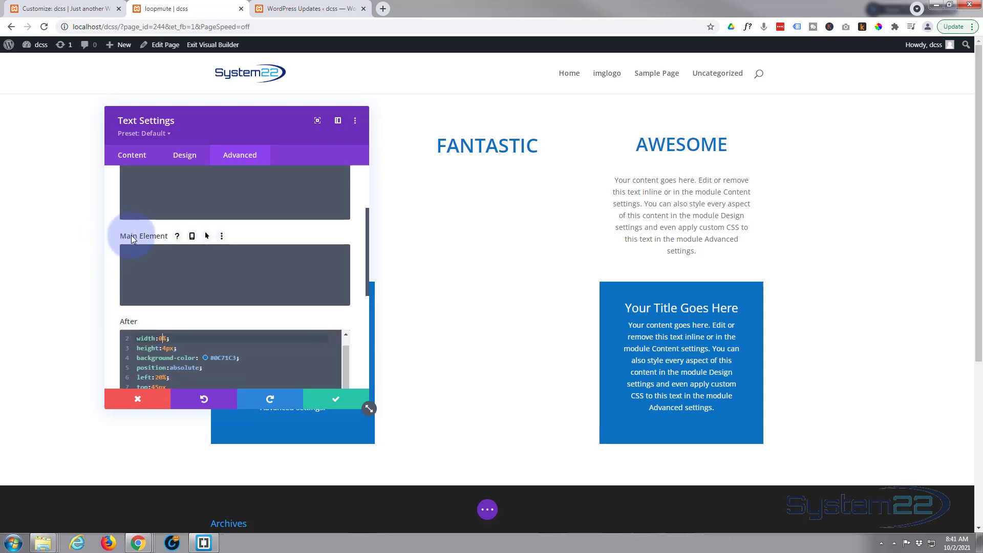
scroll(113, 246, down, 1)
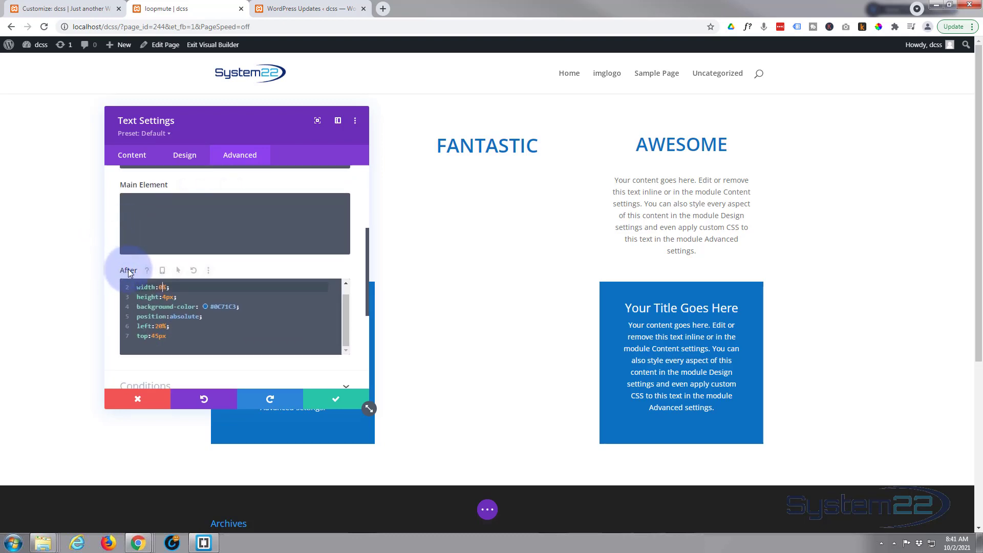
click(177, 271)
scroll(112, 259, down, 1)
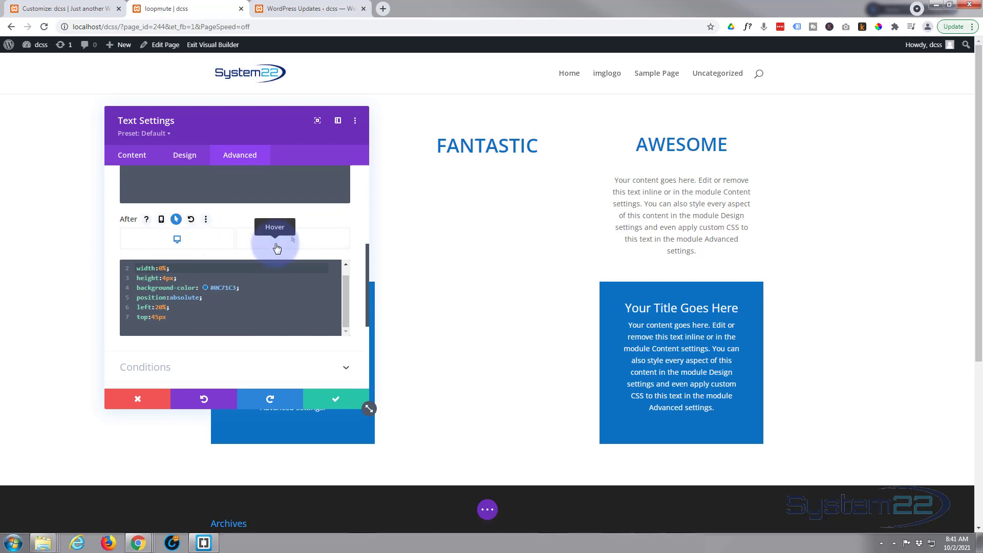
click(285, 247)
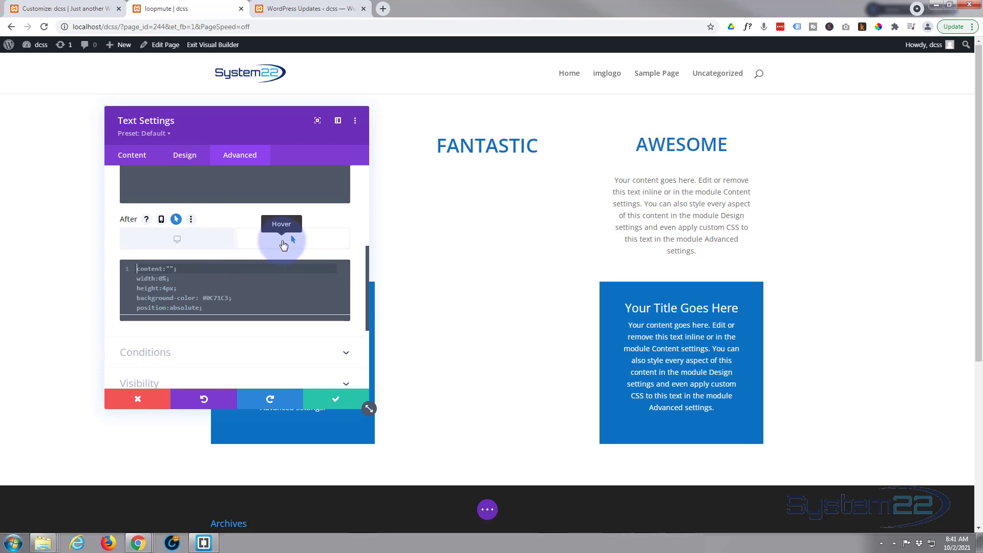
text(width)
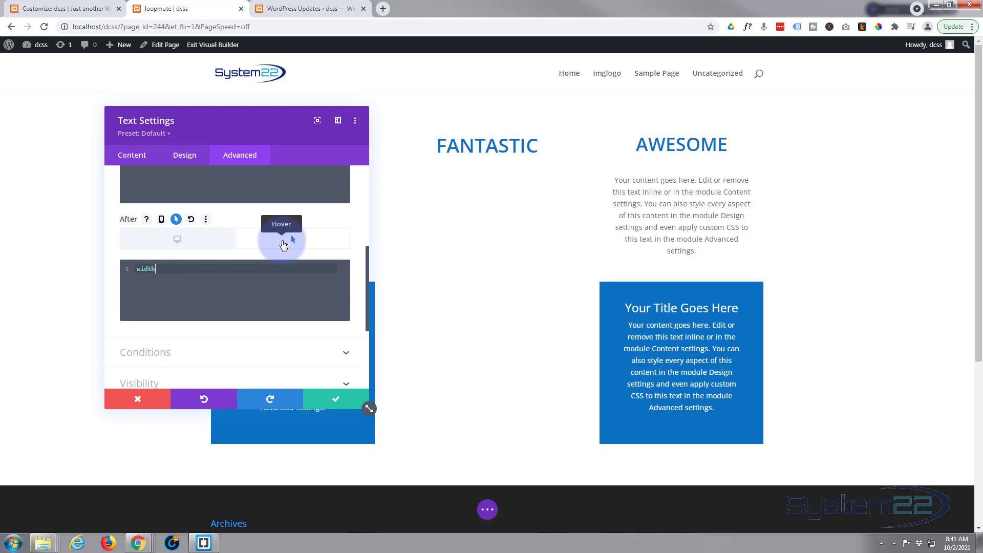
text(:61%)
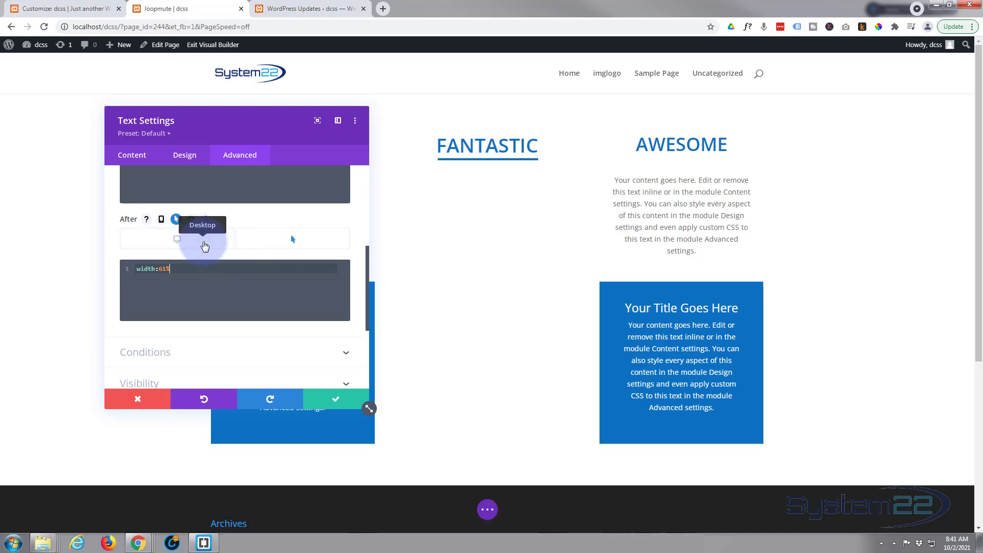
Step: Compare the Desktop and Hover versions of the After CSS
click(204, 247)
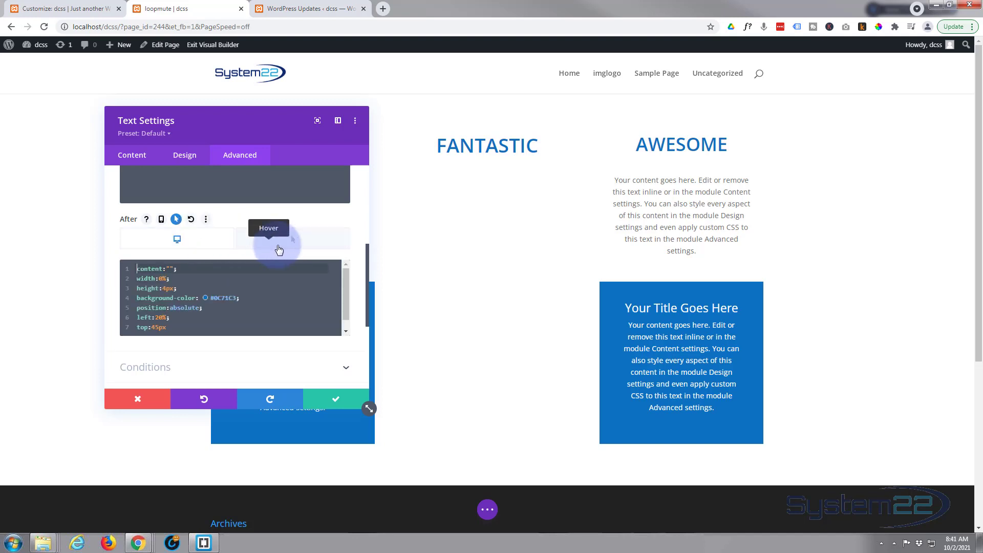
click(289, 246)
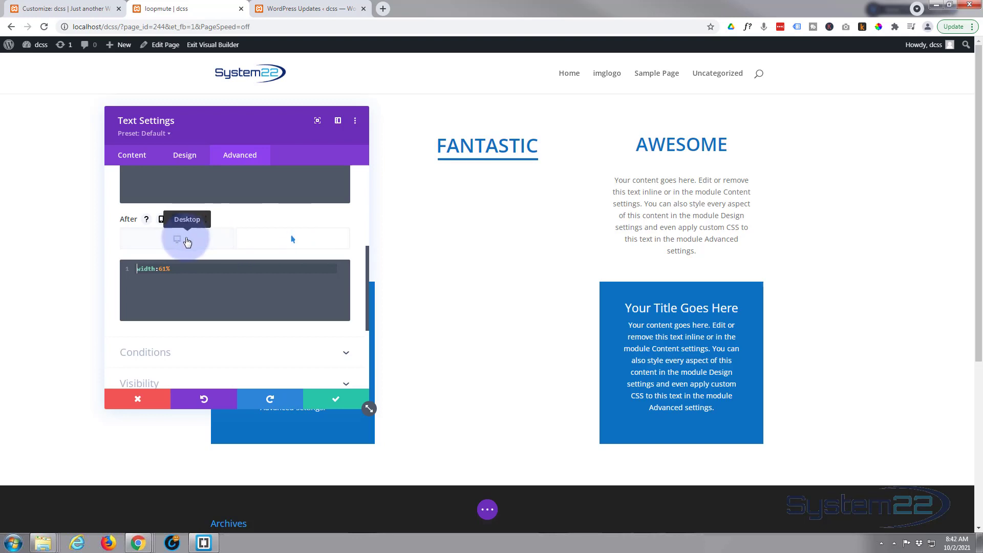
click(187, 243)
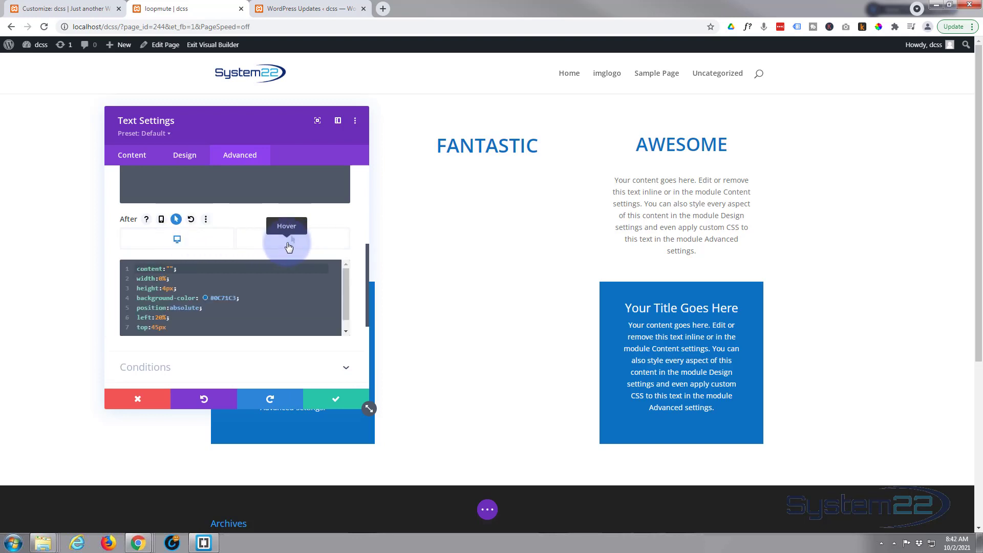
click(289, 245)
Step: Terminate top:45px with a semicolon and add transition-duration: .5s; to the desktop After CSS
click(196, 242)
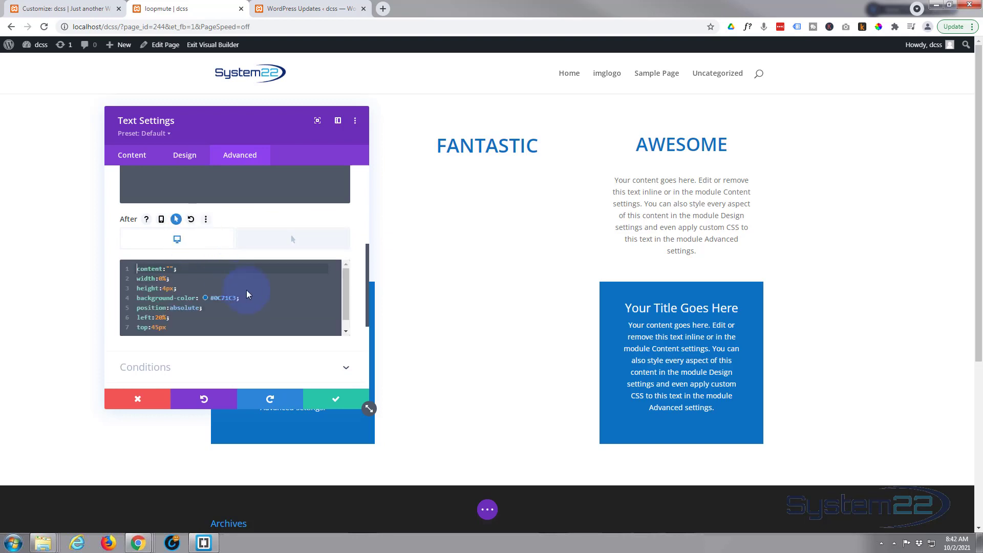
scroll(250, 321, down, 1)
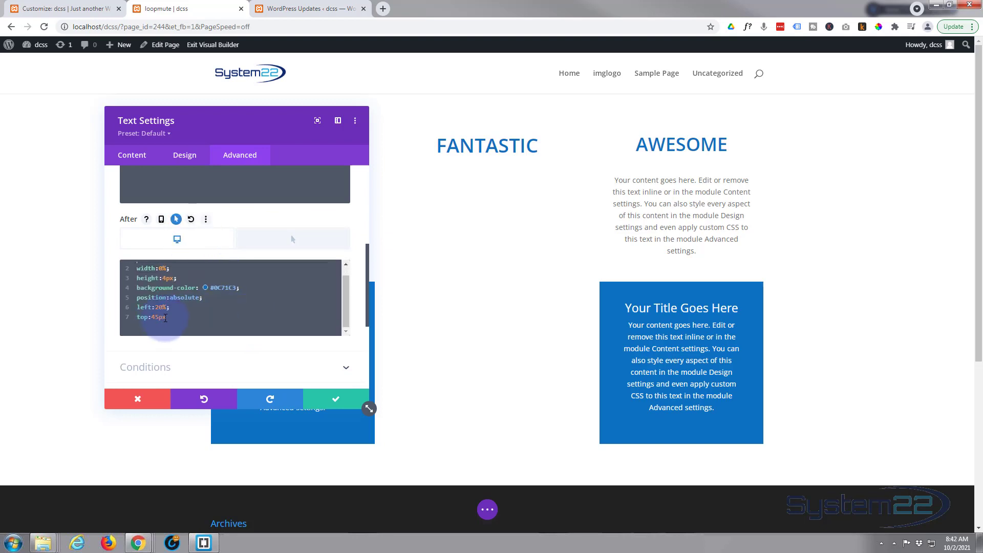
click(170, 317)
text(;)
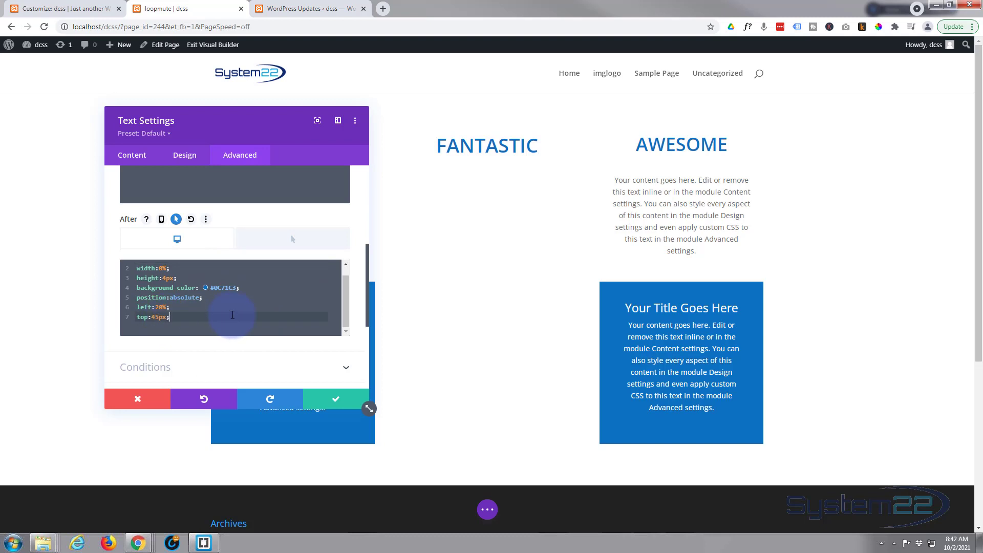
key(Return)
text(trans)
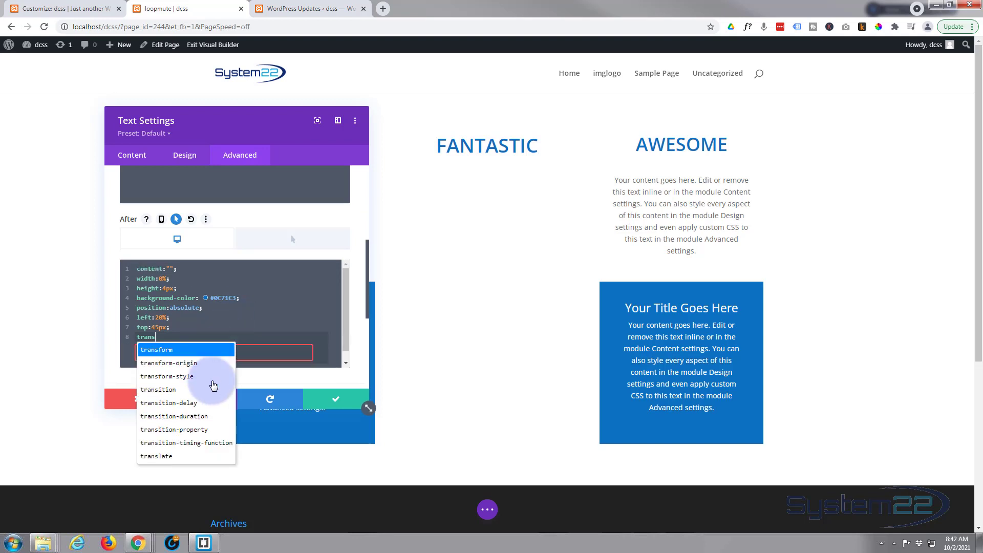
click(187, 406)
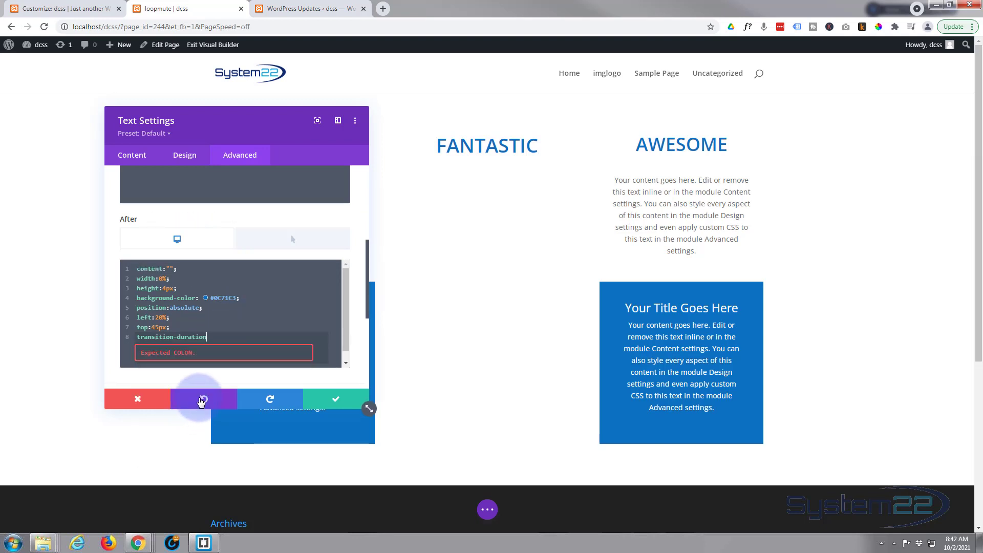
text(:)
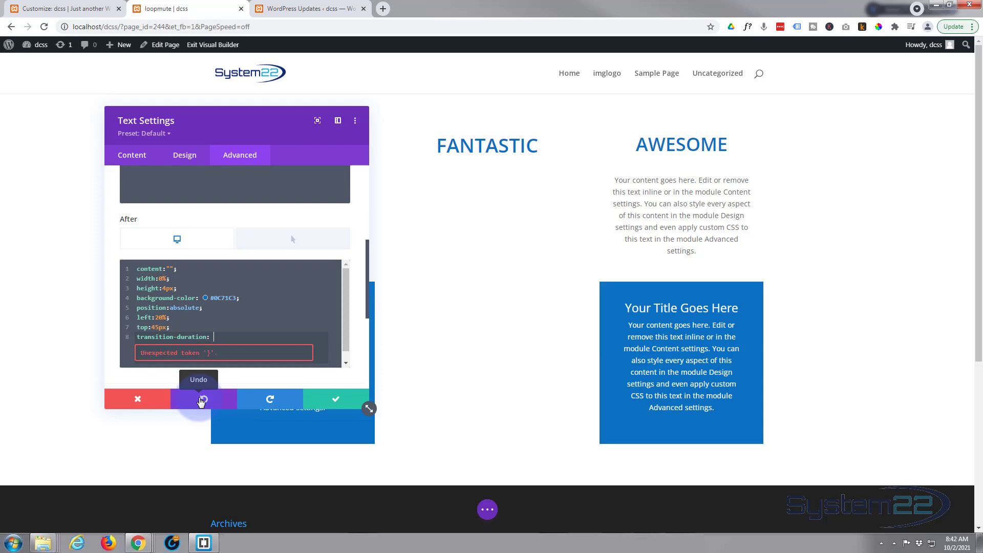
text( .5s)
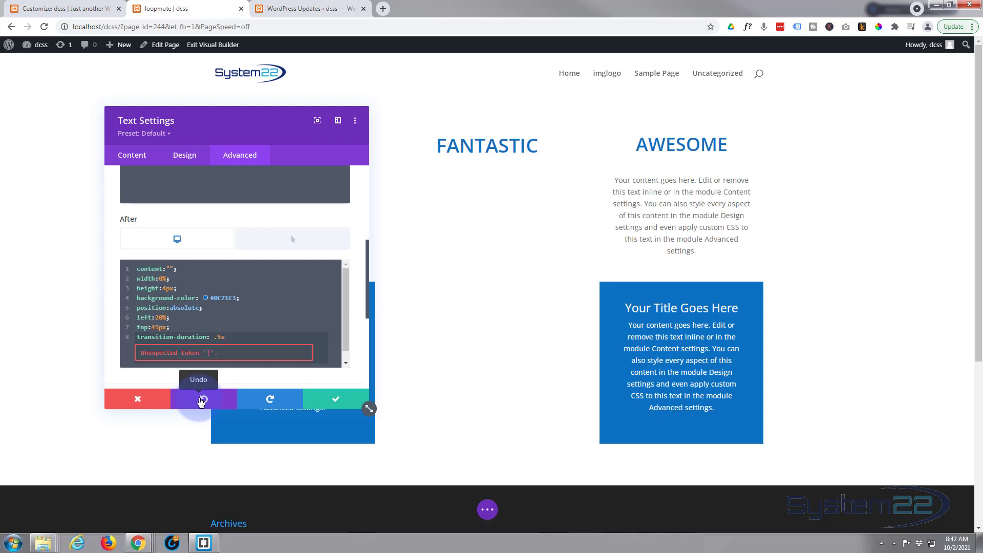
text(;)
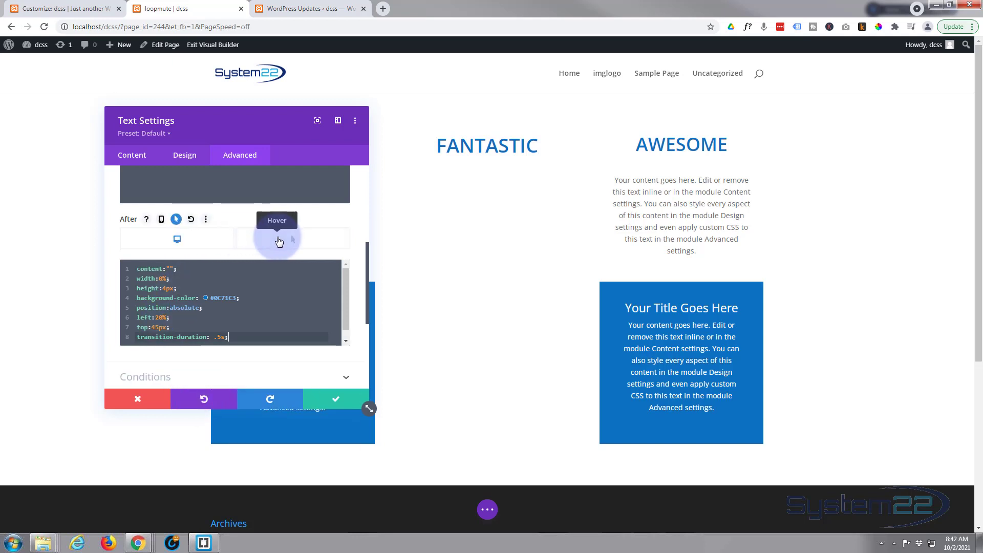
Step: Compare the underline bar's default desktop and hover states
click(278, 242)
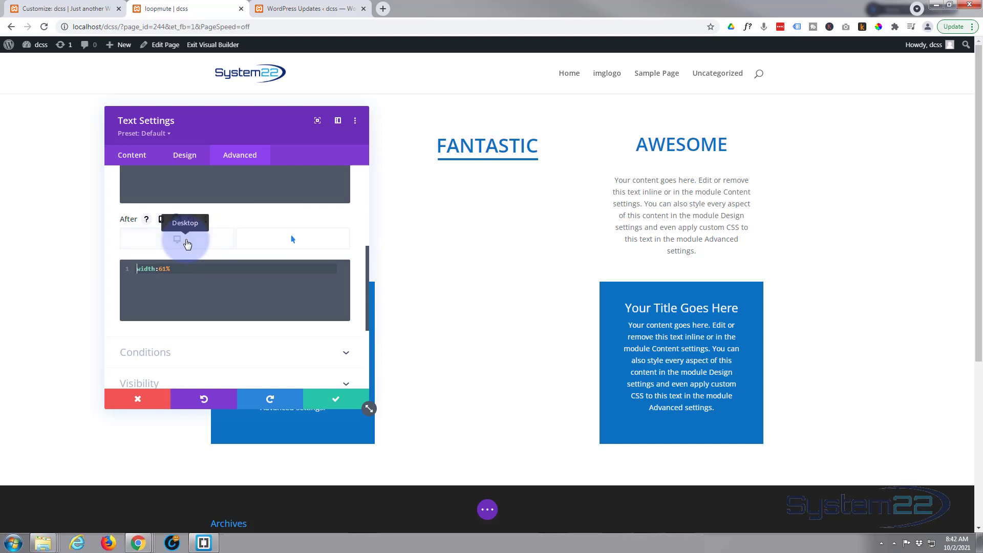
click(187, 244)
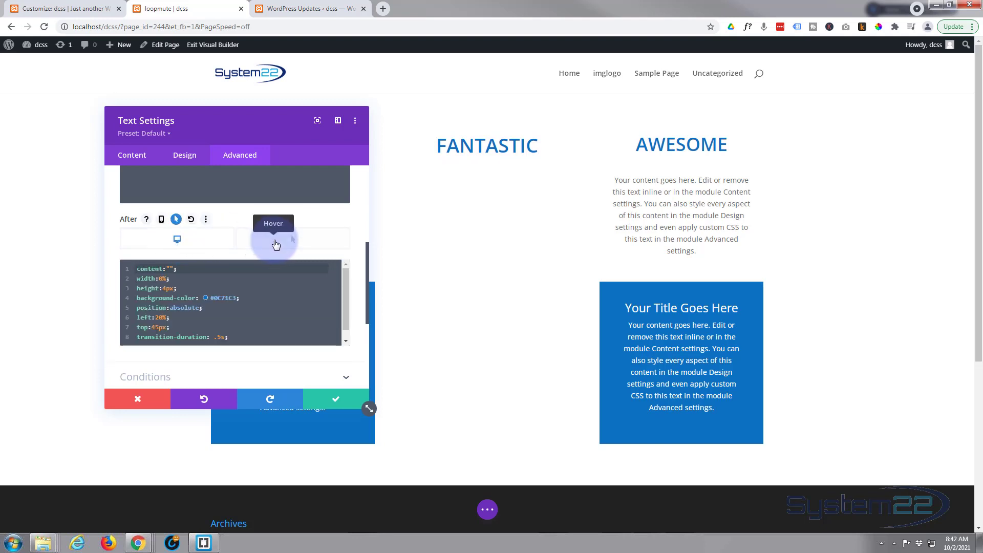
click(275, 244)
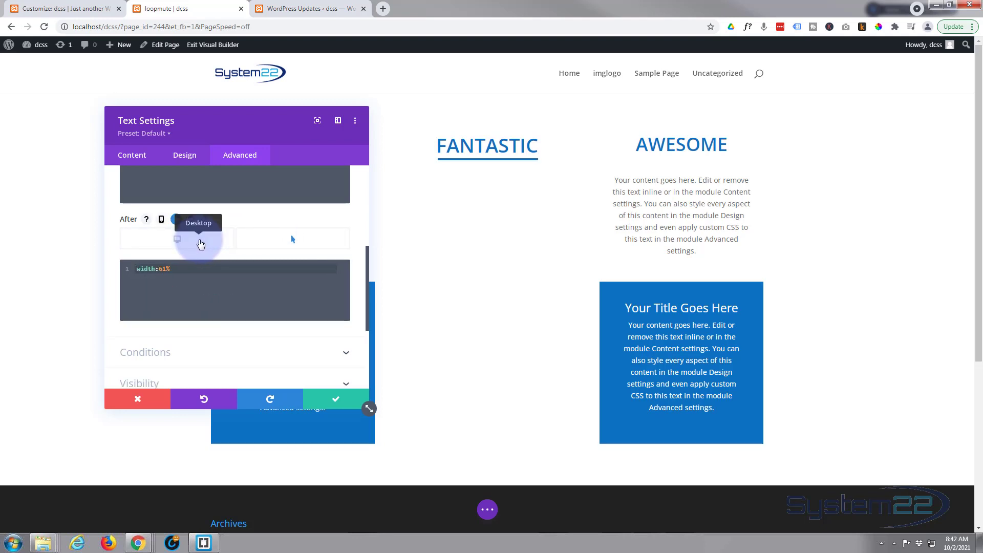
click(201, 244)
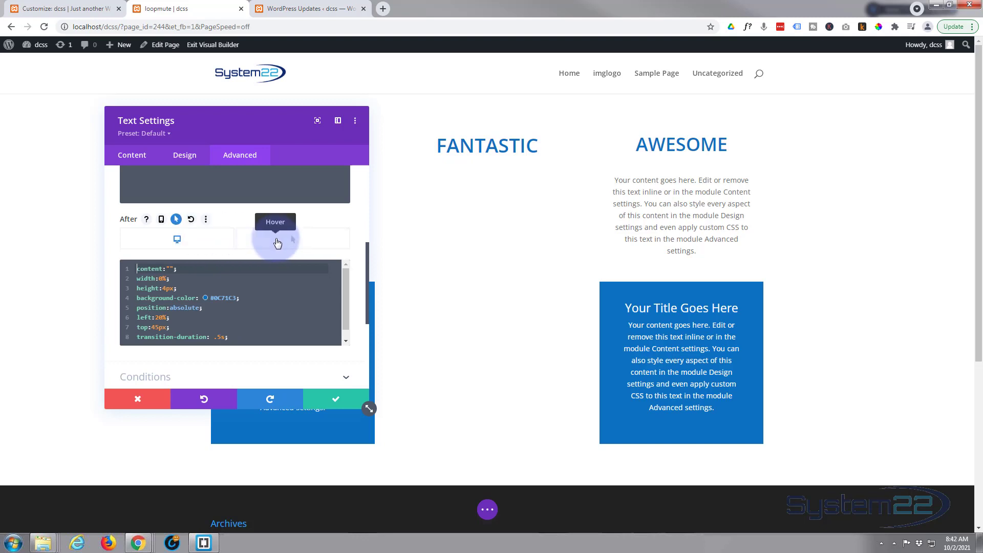
click(277, 243)
click(186, 244)
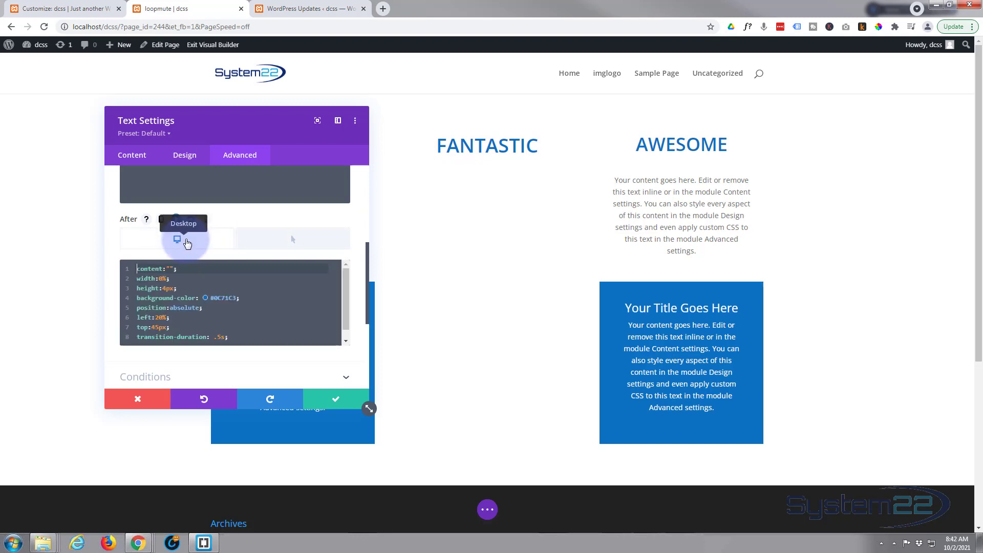
click(261, 244)
Step: Change the desktop rule's left value on line 6 from 20% to 50%
click(197, 308)
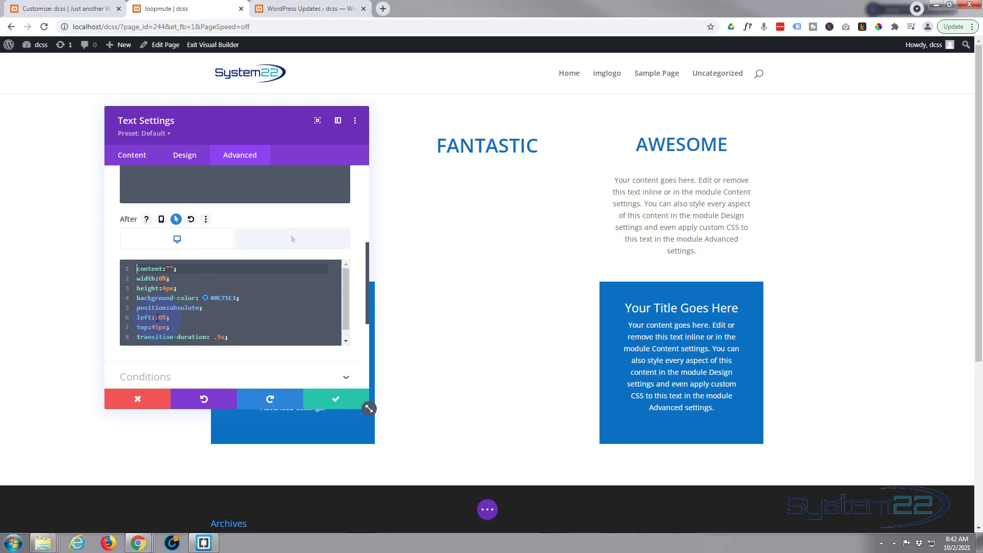
click(157, 317)
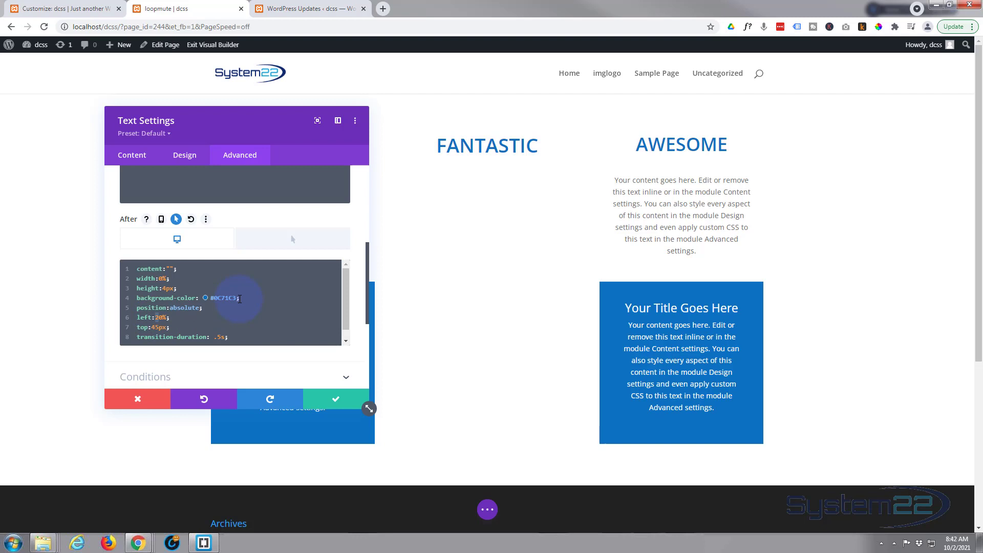
text(5)
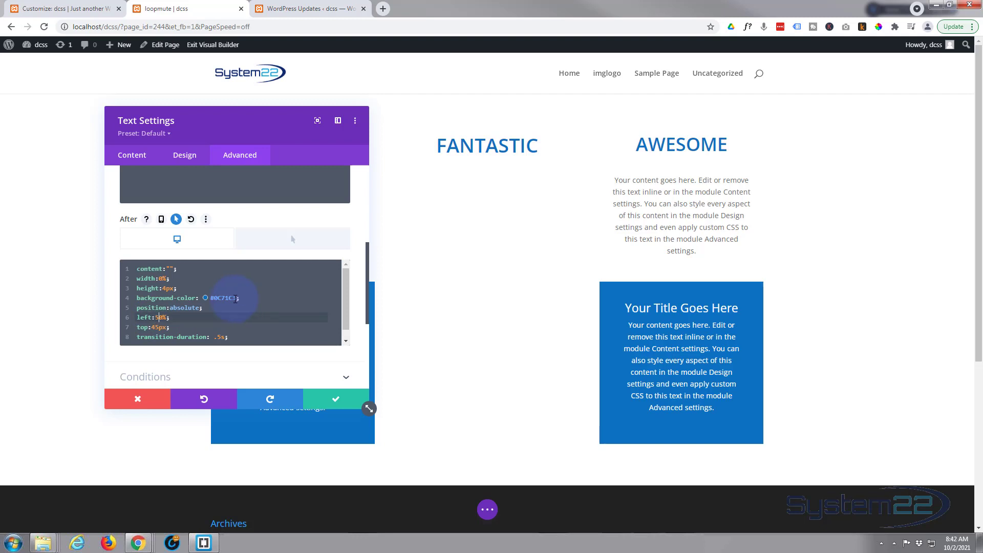
Step: Append left:20%; after width:61%; in the hover CSS, then compare hover and desktop states
click(293, 239)
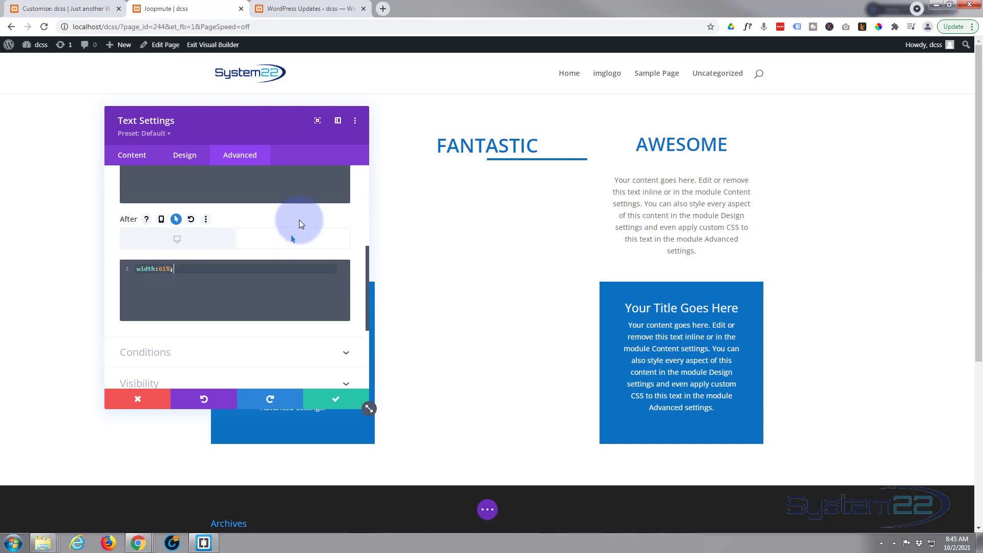
text(left:)
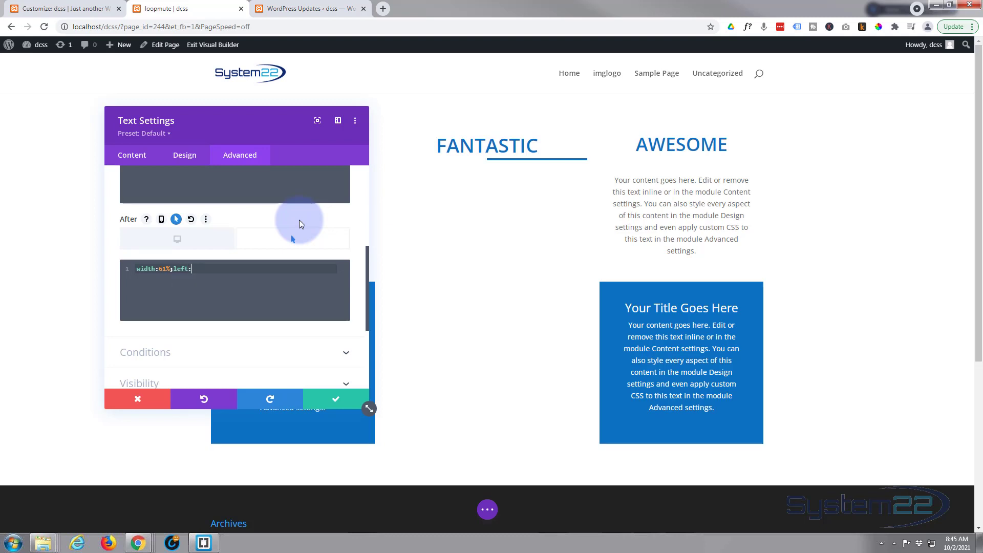
text(20%)
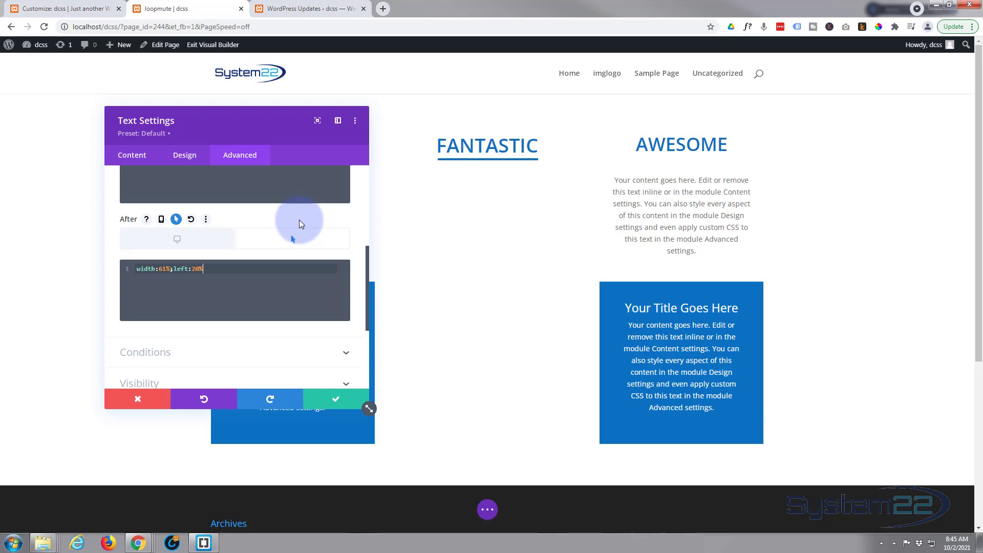
text(;)
click(202, 240)
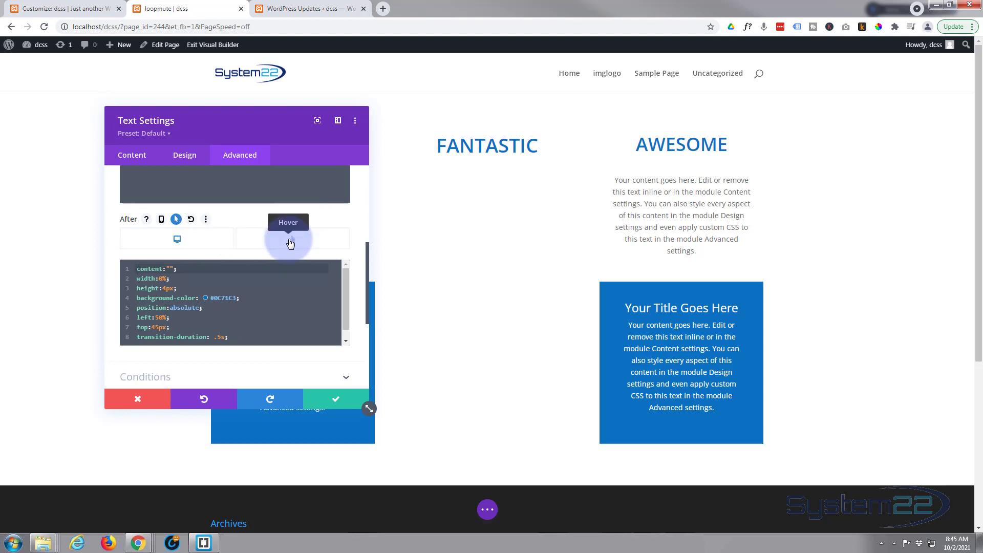
click(290, 241)
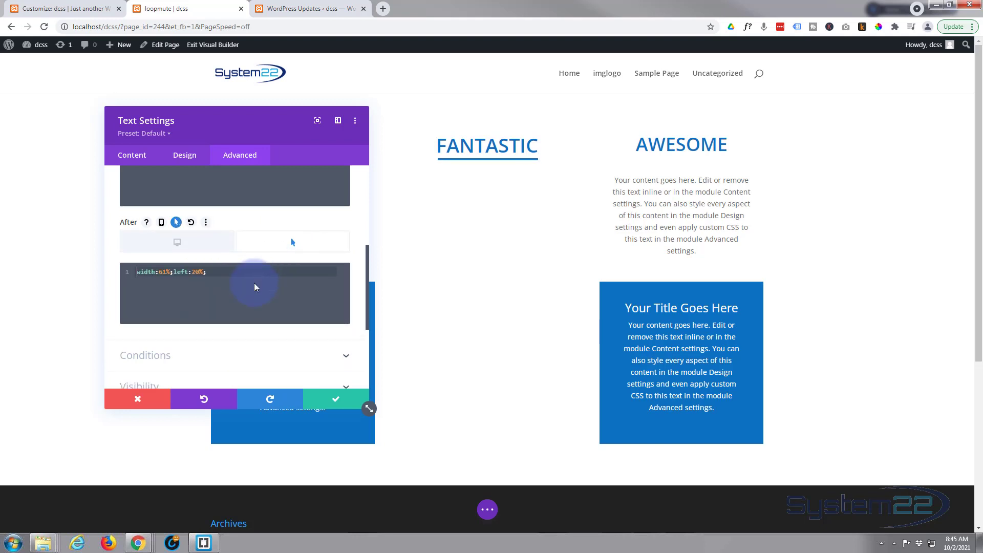
scroll(255, 282, up, 2)
scroll(258, 284, down, 1)
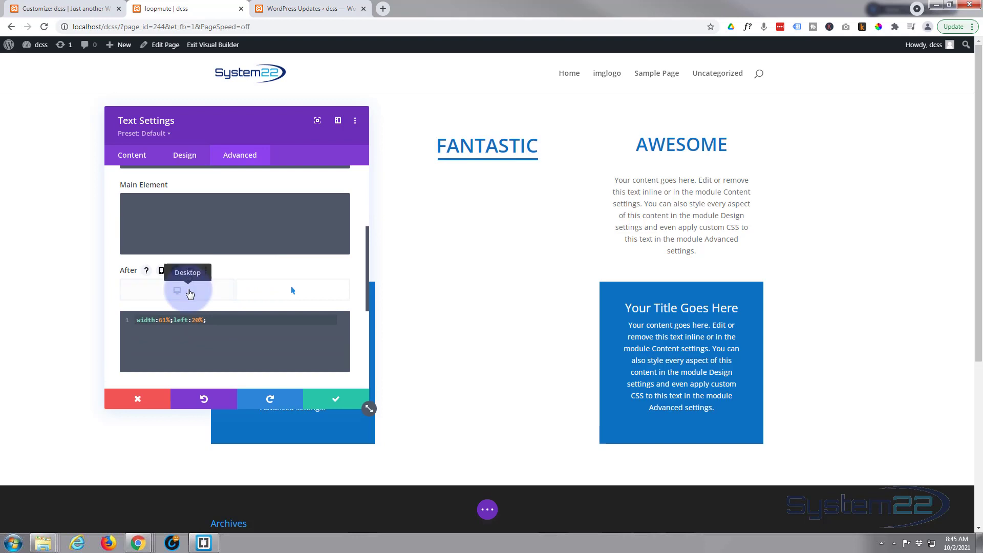
click(194, 291)
scroll(244, 303, down, 1)
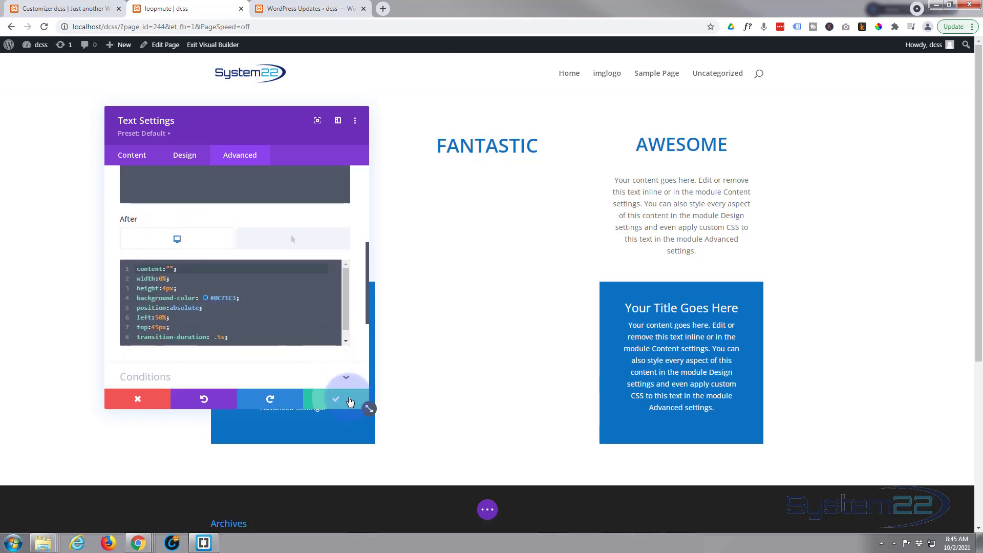
Step: Confirm the Text module settings and save the page as a draft
click(351, 401)
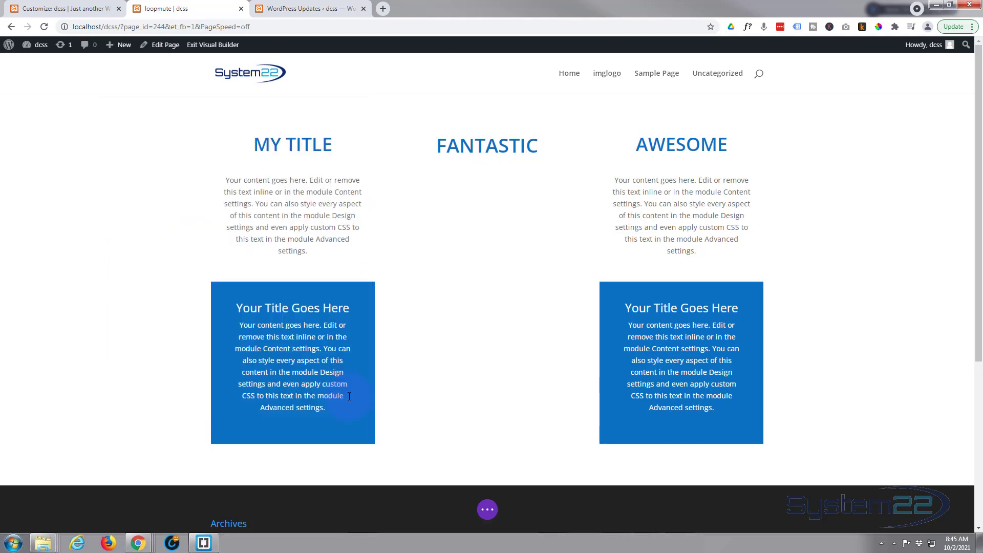
click(487, 510)
click(876, 509)
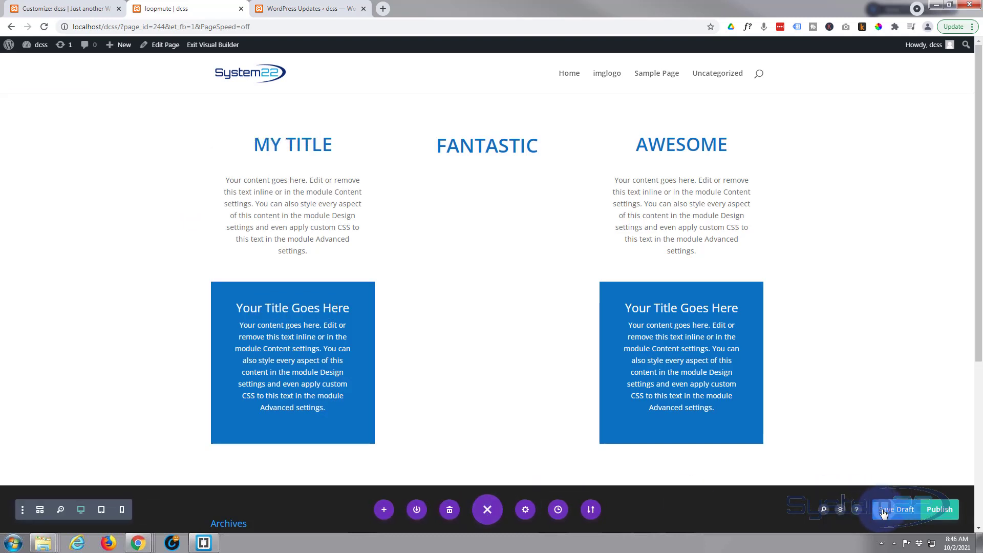